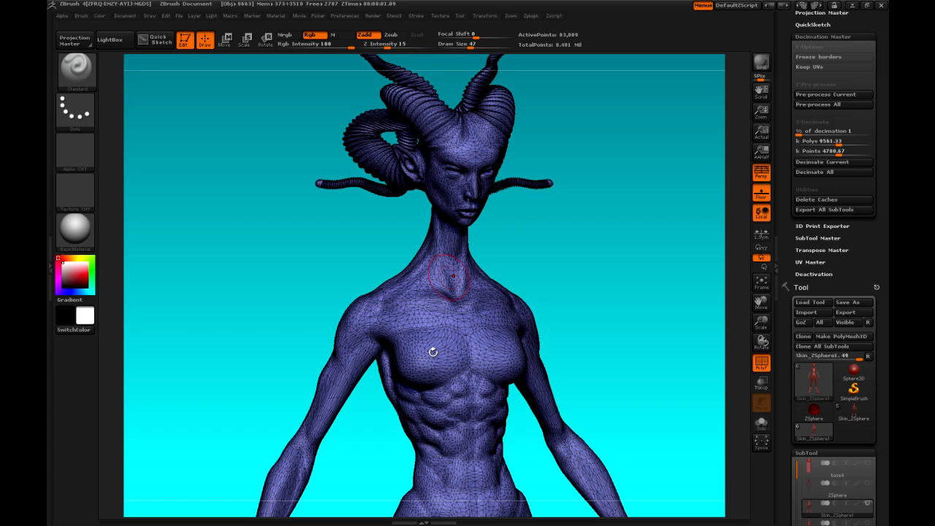
- Turn off the polyframe wireframe display on the decimated character model
scroll(782, 89, "up", 2)
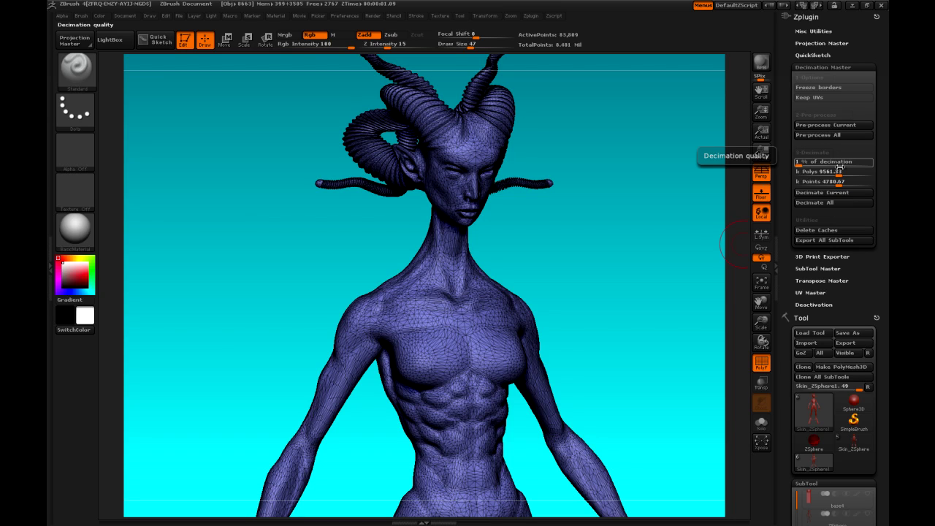
left_click_drag(606, 357, 665, 346)
left_click(762, 362)
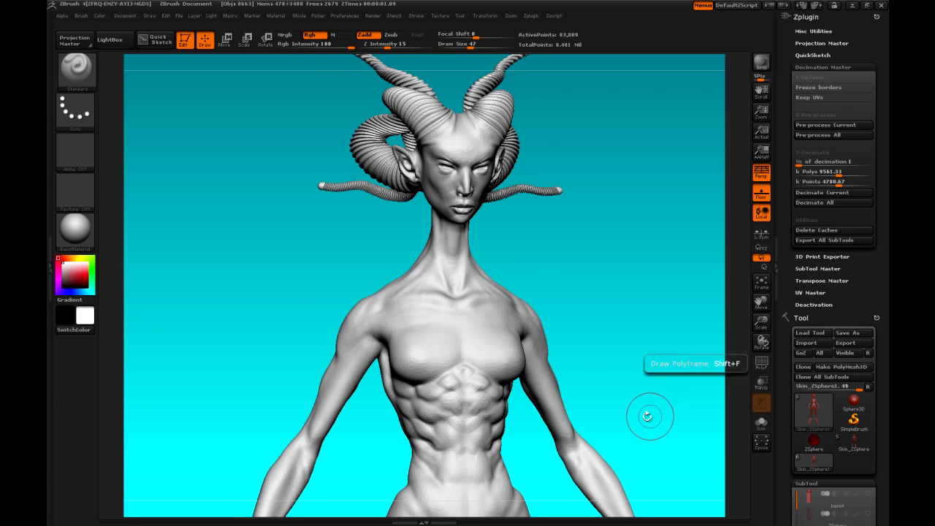
left_click_drag(618, 388, 608, 242)
right_click_drag(629, 300, 585, 229, "ctrl")
mouse_move(585, 230)
left_mouse_down()
mouse_move(574, 234)
mouse_move(567, 212)
mouse_move(578, 237)
mouse_move(572, 303)
mouse_move(587, 334)
mouse_move(660, 346)
mouse_move(559, 367)
mouse_move(618, 381)
mouse_move(583, 385)
mouse_move(611, 359)
mouse_move(601, 388)
mouse_move(573, 377)
mouse_move(608, 335)
mouse_move(588, 341)
mouse_move(591, 329)
mouse_move(568, 355)
mouse_move(584, 343)
left_mouse_up()
- Send the Skin_ZSphere1 subtool to 3ds Max with GoZ
left_click_drag(786, 455, 779, 368)
mouse_move(847, 328)
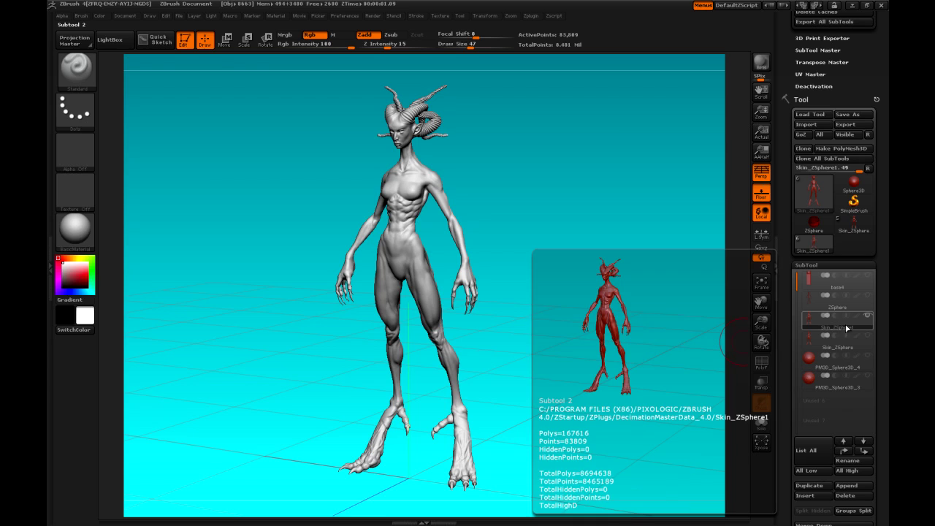
left_click(851, 335)
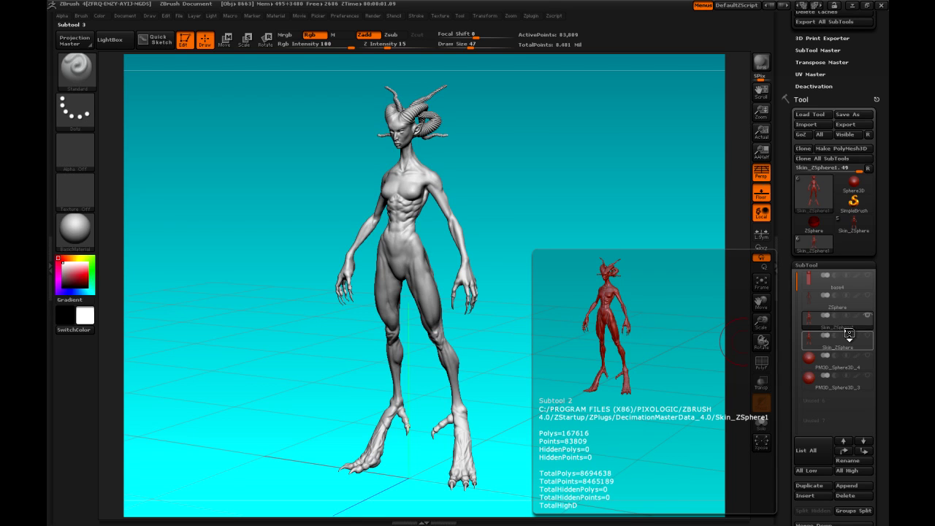
left_click_drag(777, 422, 776, 344)
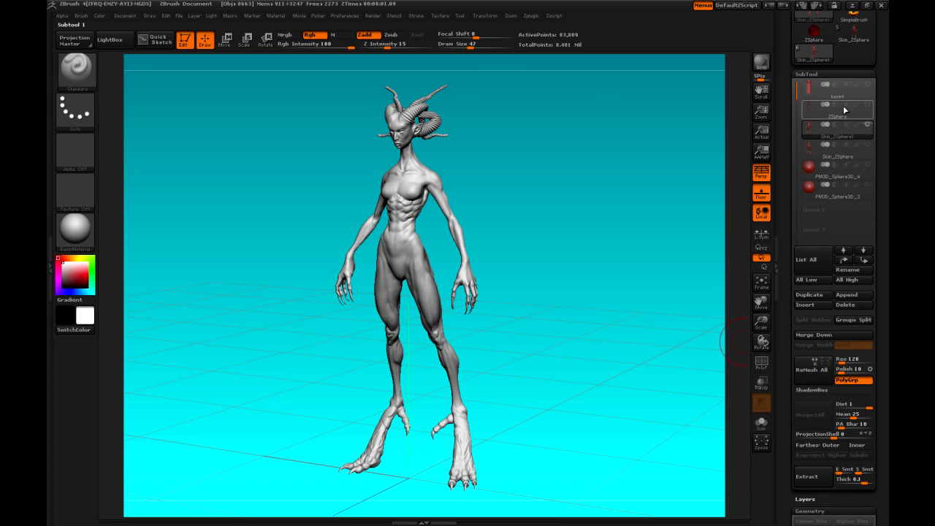
scroll(787, 343, "up", 2)
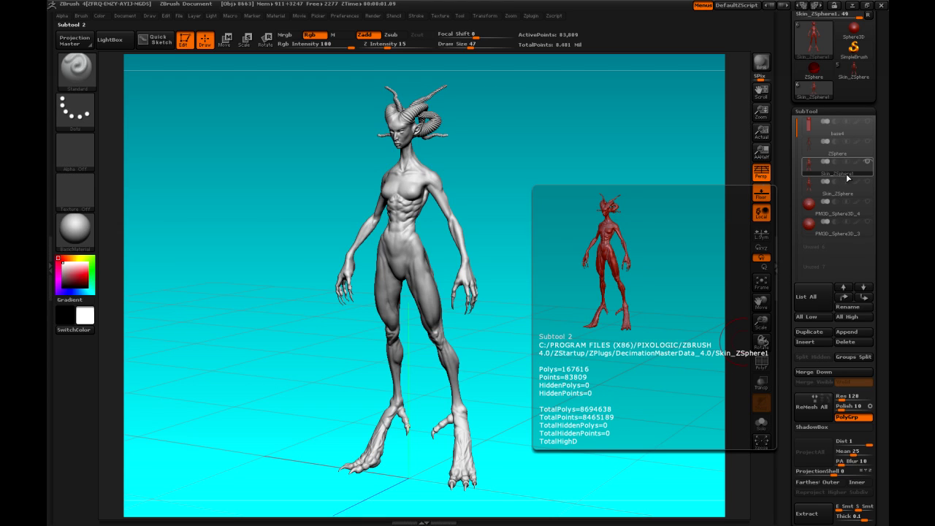
scroll(848, 219, "up", 4)
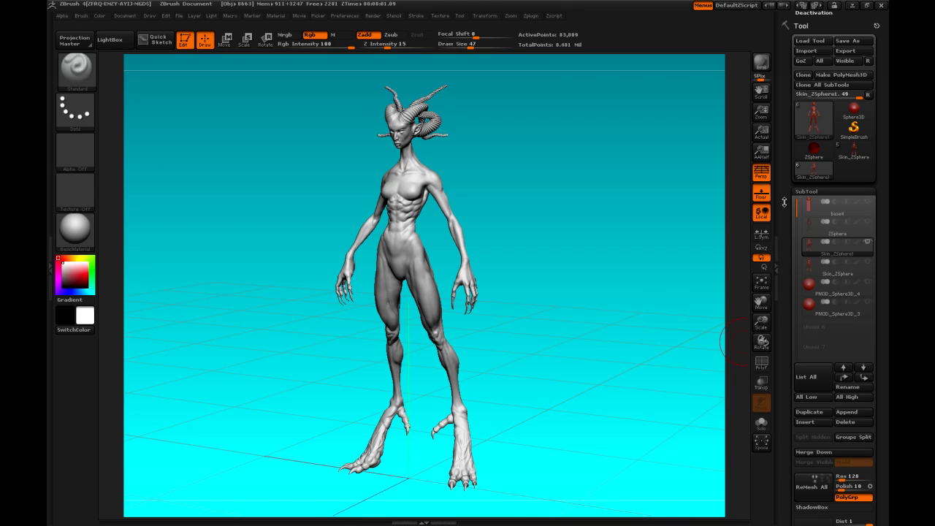
scroll(786, 202, "up", 6)
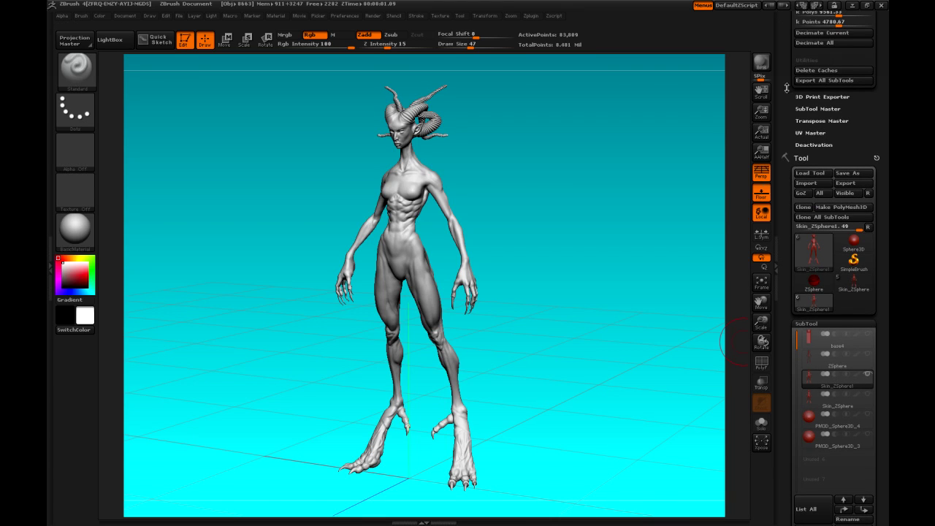
scroll(785, 86, "up", 4)
scroll(793, 136, "down", 2)
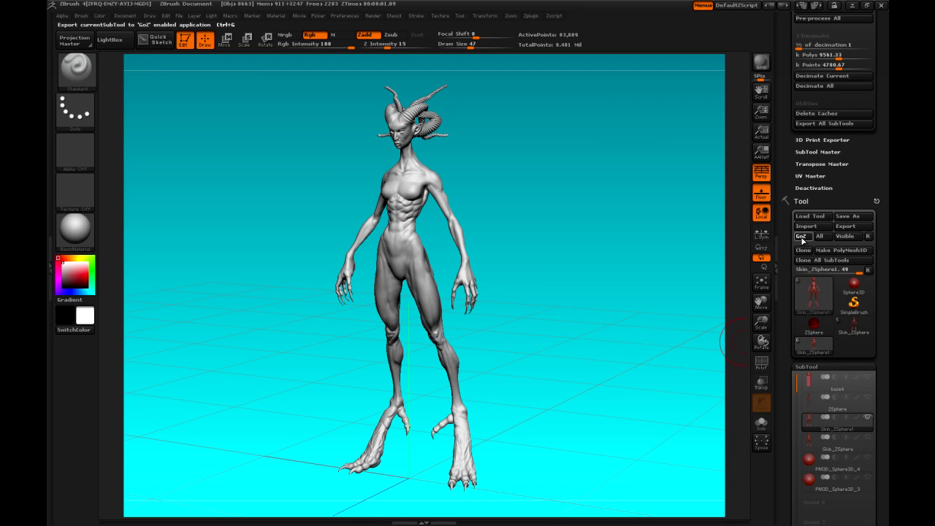
left_click(801, 238)
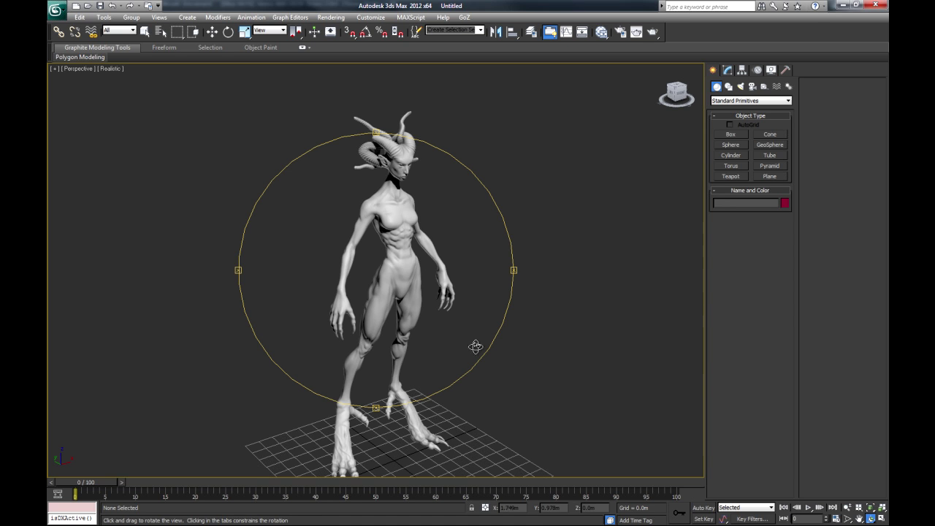
- Unfreeze all objects in the scene and select the imported character mesh
left_click_drag(476, 347, 432, 328)
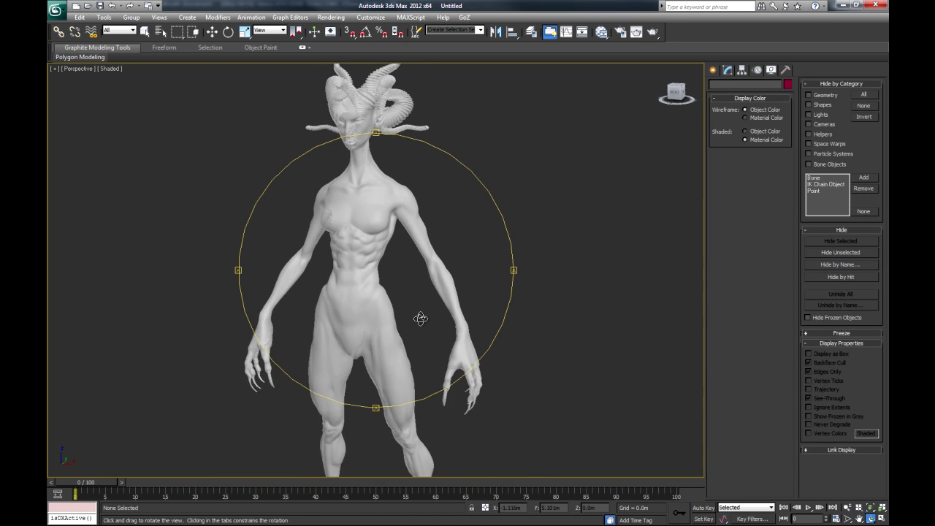
mouse_move(420, 318)
left_mouse_down()
mouse_move(436, 317)
mouse_move(383, 342)
mouse_move(430, 334)
mouse_move(428, 319)
mouse_move(410, 319)
mouse_move(424, 307)
left_mouse_up()
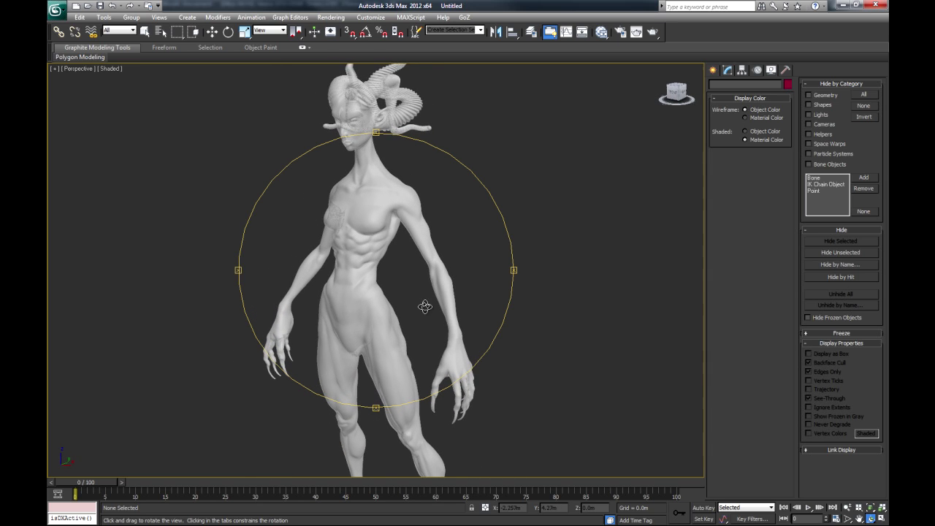
left_click_drag(417, 271, 421, 311)
mouse_move(424, 264)
middle_mouse_down()
mouse_move(415, 331)
mouse_move(423, 269)
middle_mouse_up()
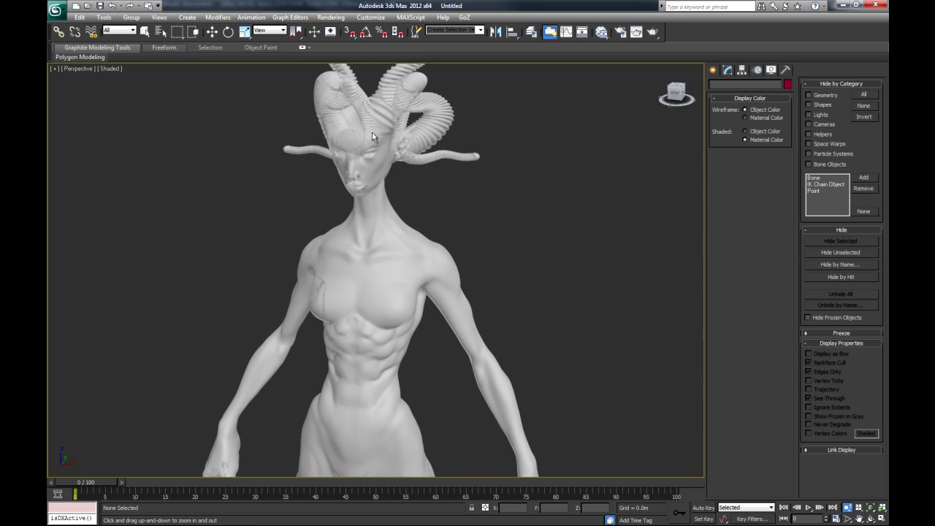
right_click(508, 271)
right_click(508, 272)
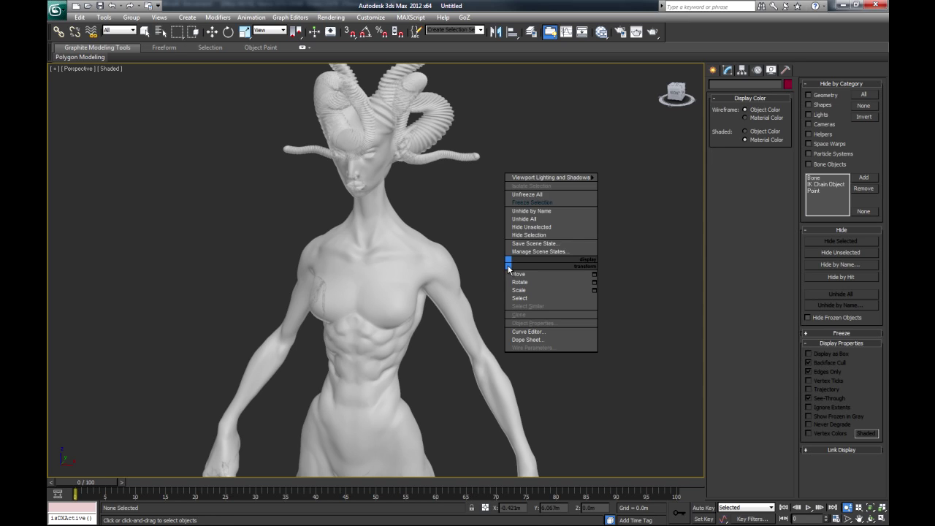
left_click(536, 194)
left_click(394, 250)
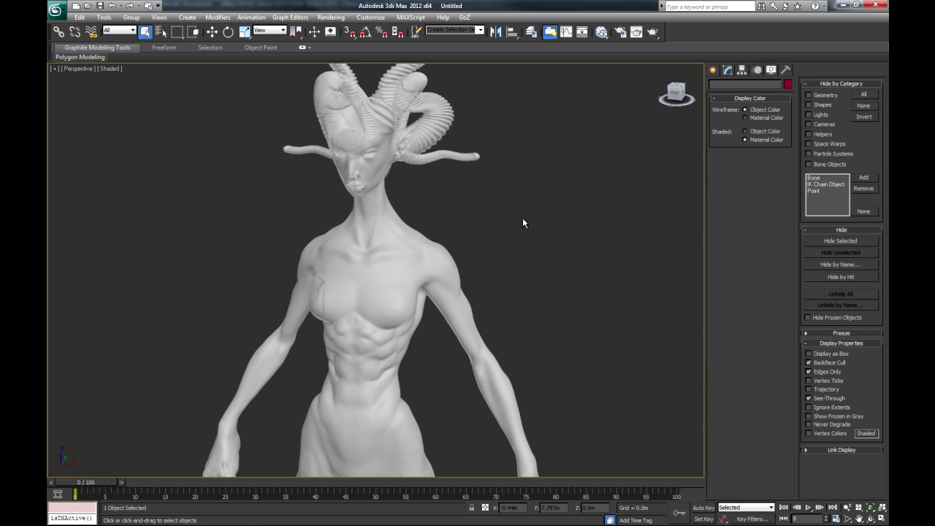
- Show the Freeform modeling tools and enter Edge sub-object mode on Skin_ZSphere1's Editable Poly
left_click(165, 50)
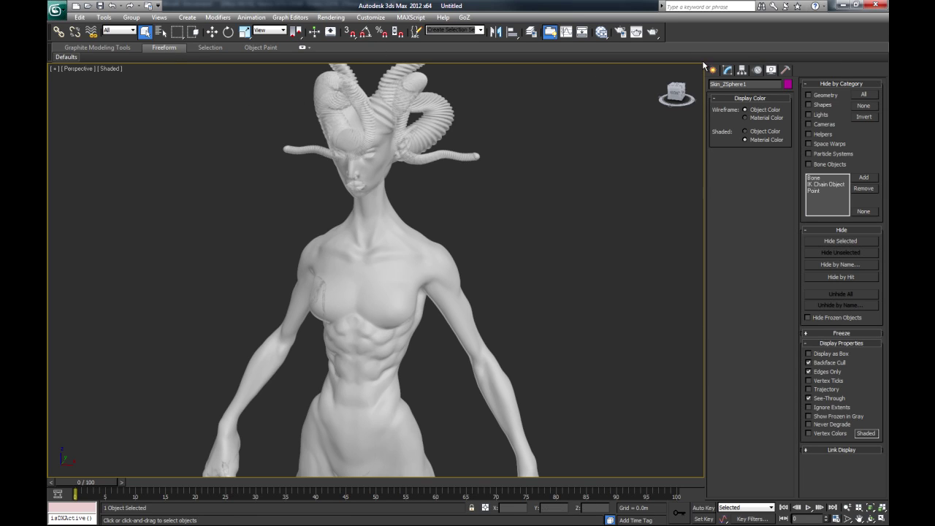
left_click(729, 73)
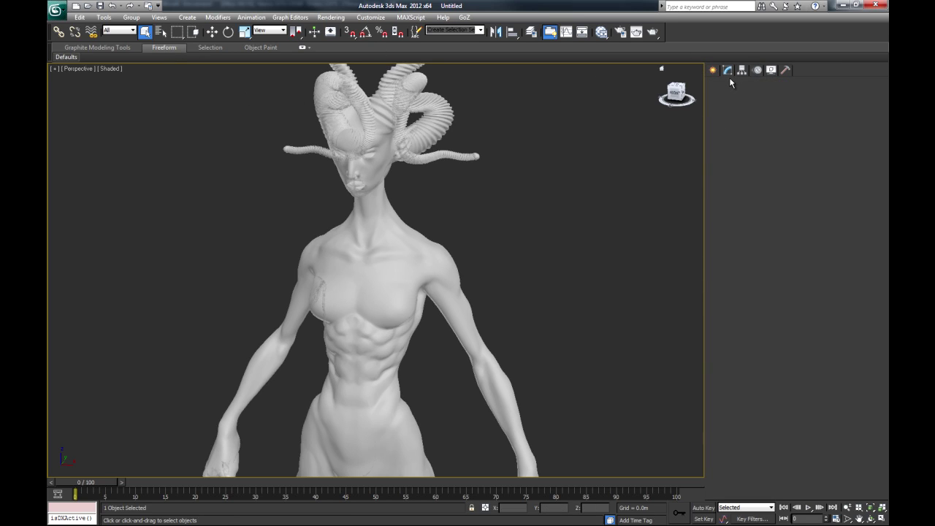
left_click(714, 111)
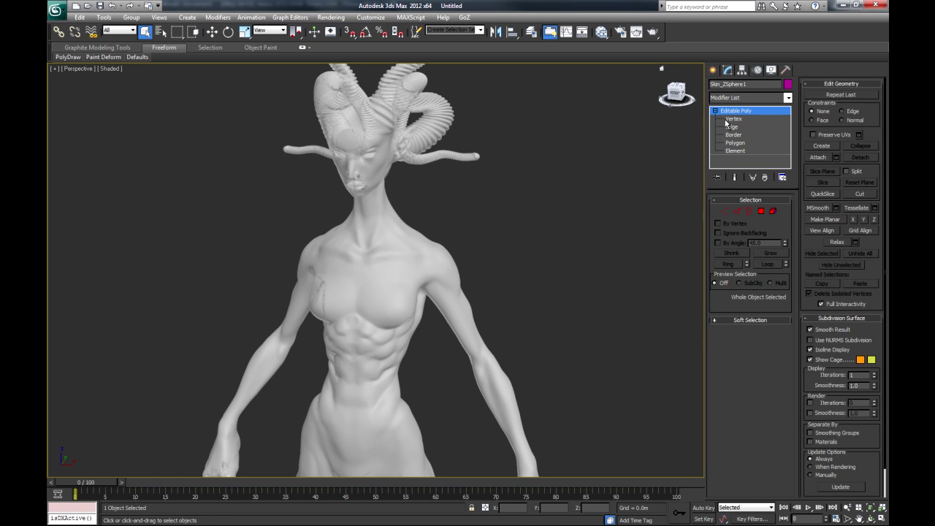
left_click(733, 119)
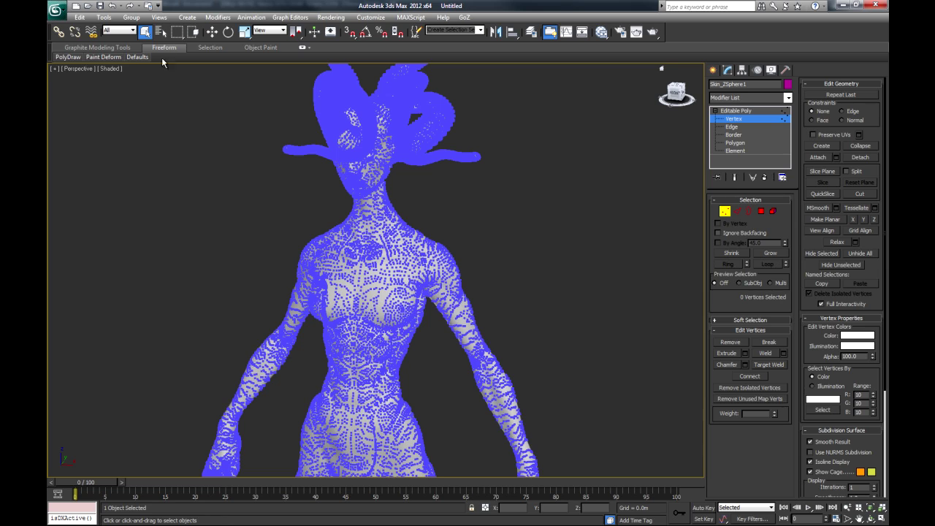
key("2")
- Detach the PolyDraw tools from the ribbon as a floating palette beside the character's head
mouse_move(68, 58)
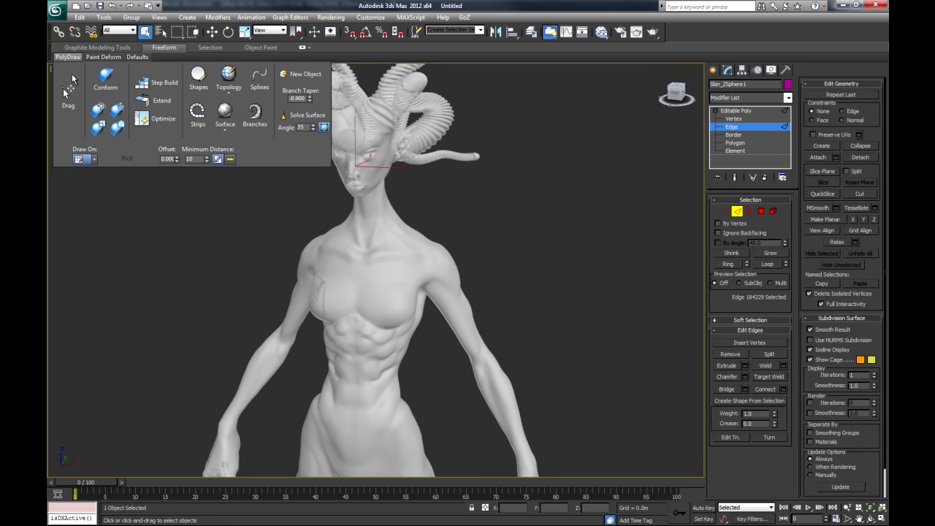
left_click_drag(72, 79, 617, 111)
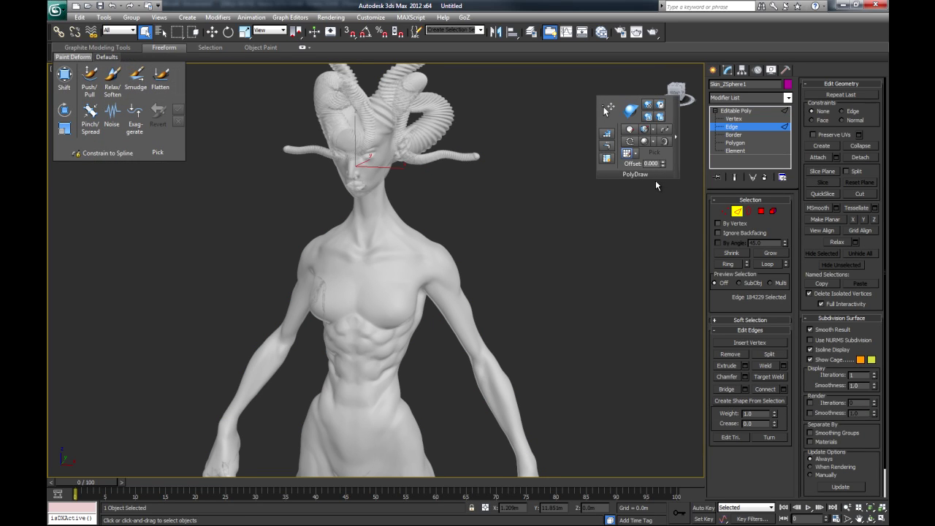
left_click_drag(653, 174, 629, 160)
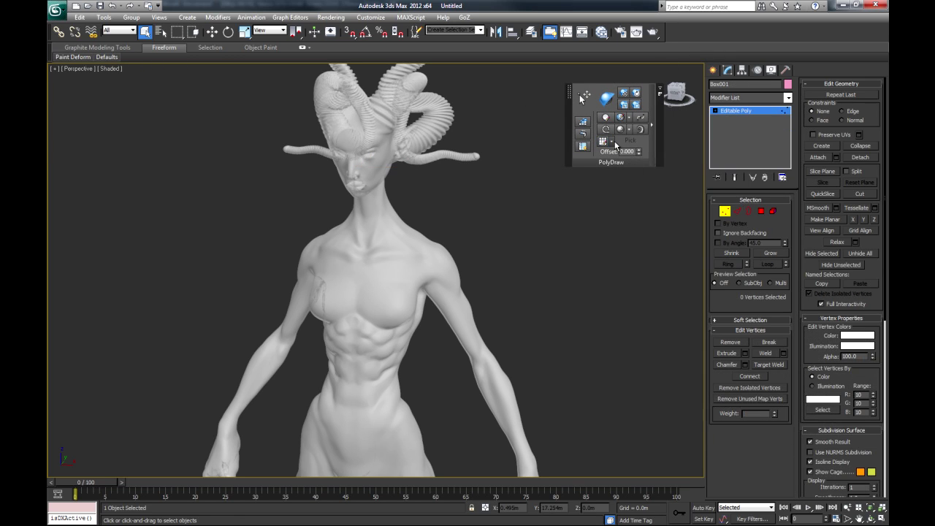
- Set PolyDraw on Box001 to draw on a surface and pick Skin_ZSphere1 as the target
left_click(612, 142)
left_click(649, 166)
left_click(630, 141)
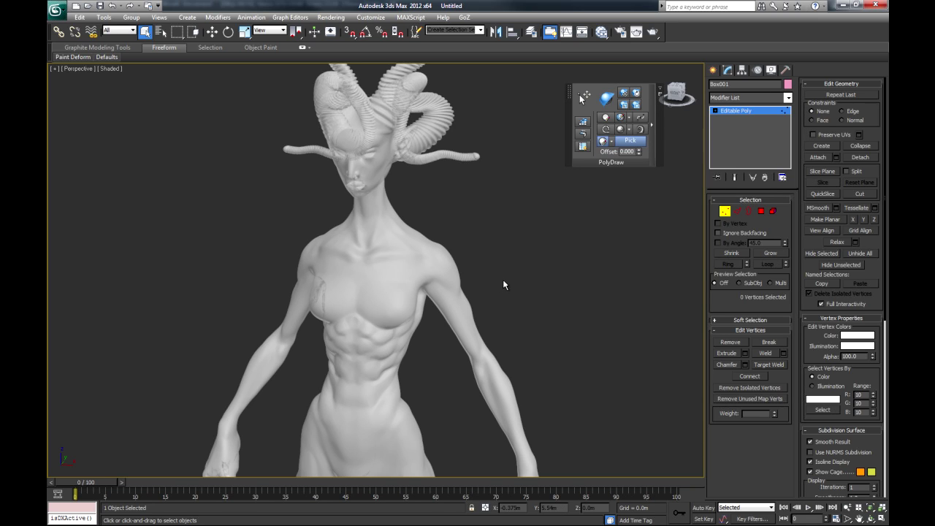
left_click(379, 286)
key("w")
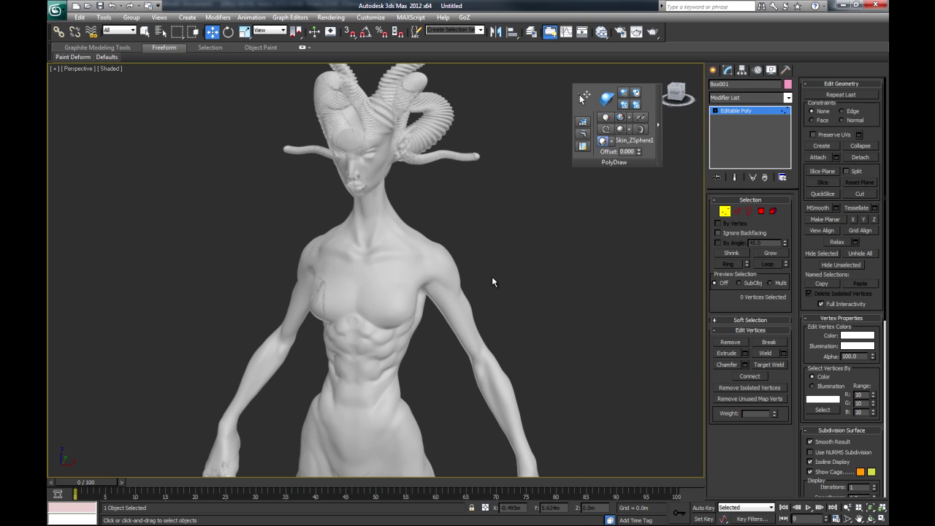
- Use Step Build to place four vertices on the upper chest and fill them with a quad polygon
left_click(583, 123)
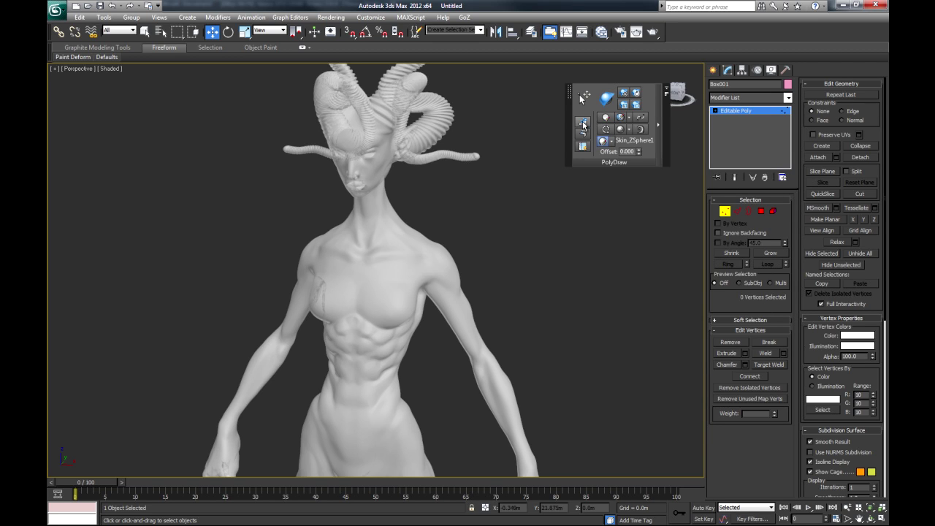
left_click(584, 124)
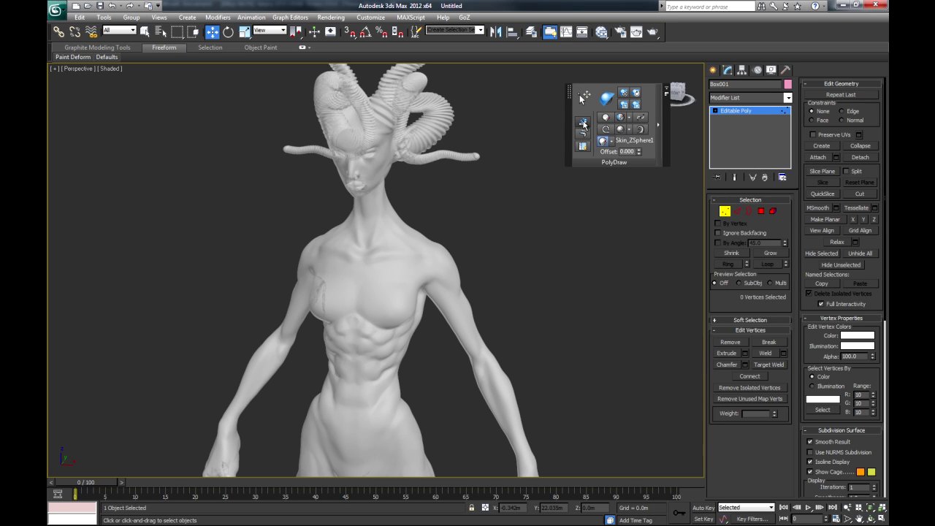
left_click(377, 266)
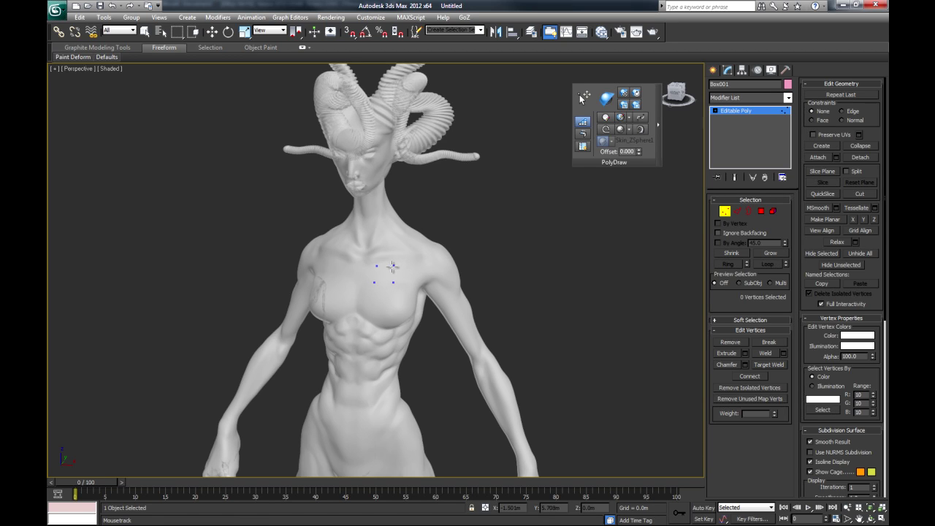
left_click(386, 272, "shift")
scroll(474, 221, "up", 5)
middle_click_drag(445, 274, 397, 290)
scroll(399, 289, "up", 4)
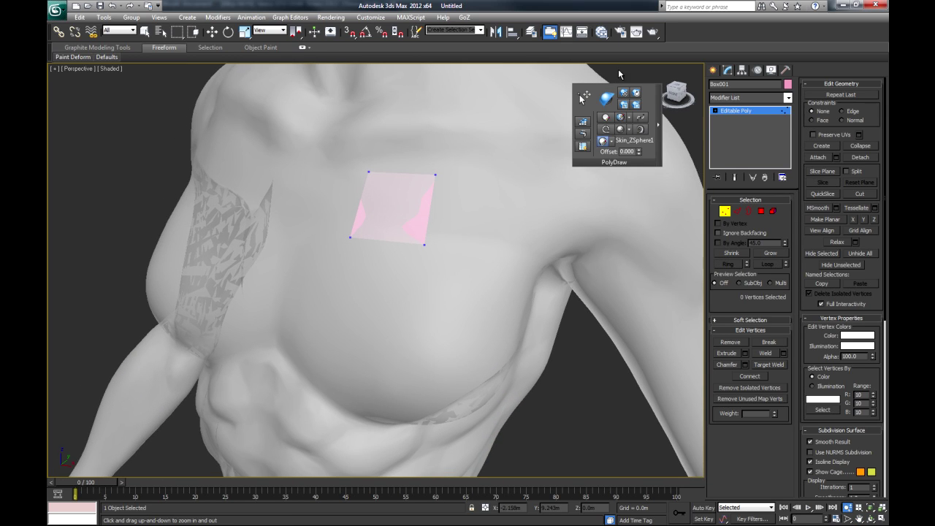
- Reposition the chest quad's four corner vertices along the body surface with the PolyDraw Drag tool
left_click(585, 98)
left_click(424, 244)
mouse_move(423, 244)
left_mouse_down()
mouse_move(393, 255)
mouse_move(437, 257)
left_mouse_up()
left_click(435, 174)
left_click_drag(433, 176, 456, 174)
left_click_drag(375, 177, 381, 170)
left_click_drag(354, 232, 362, 237)
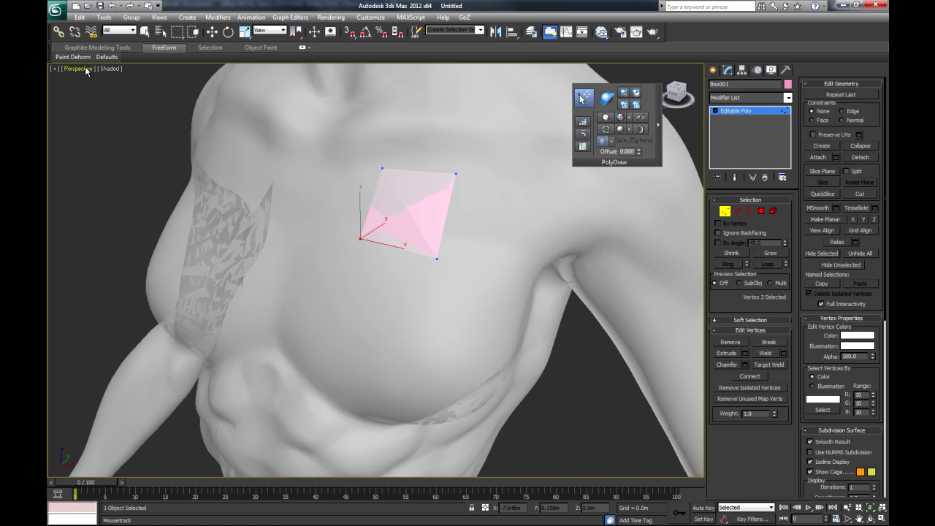
- Open the Viewport Configuration settings for the perspective view
left_click(57, 69)
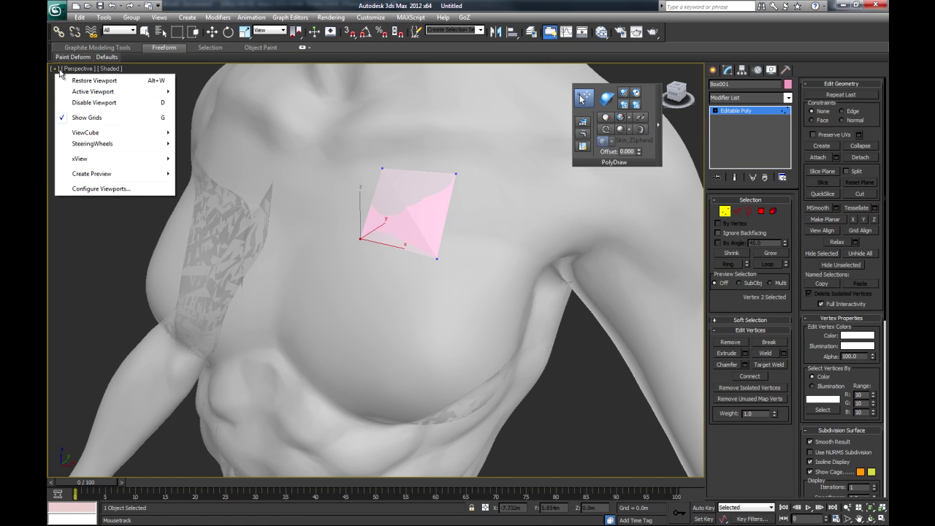
left_click(102, 188)
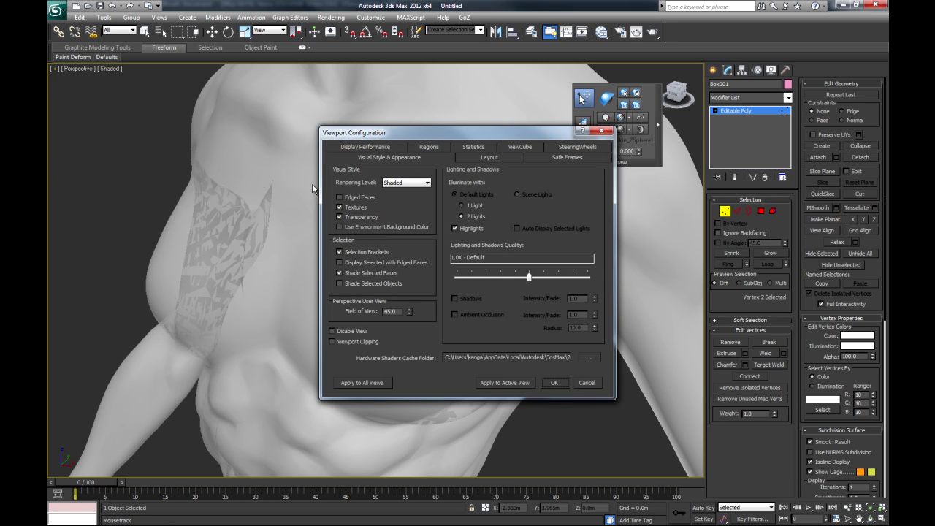
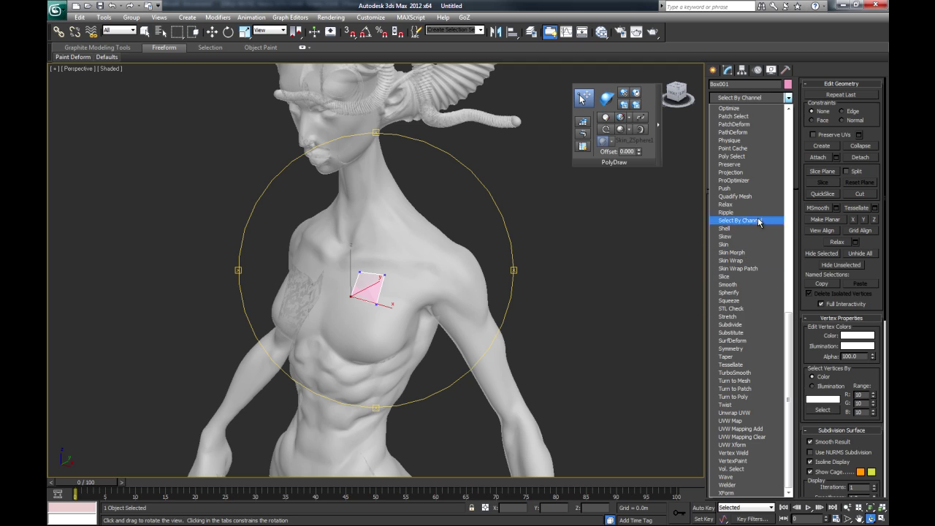
- Add a Symmetry modifier to Box001 and set its Mirror gizmo's X position to 0.0m
left_click(734, 350)
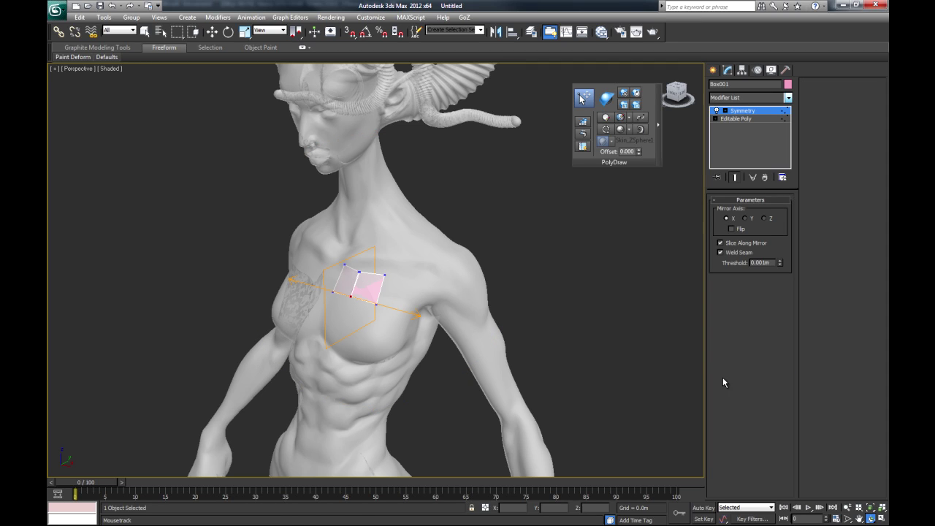
key("w")
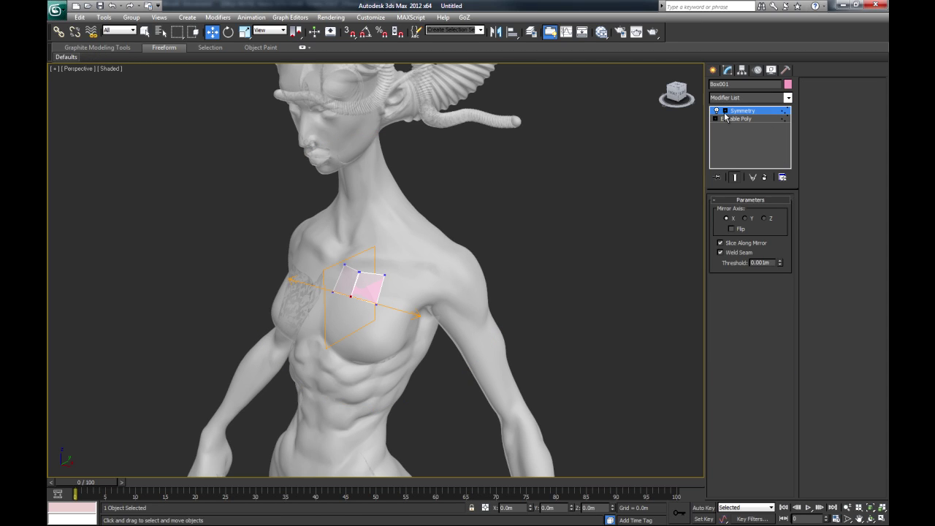
left_click(744, 118)
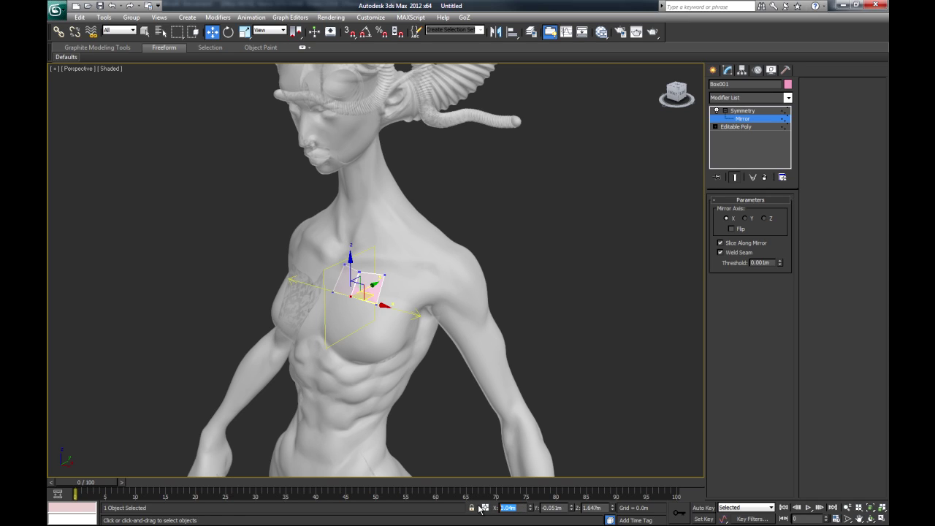
key("Return")
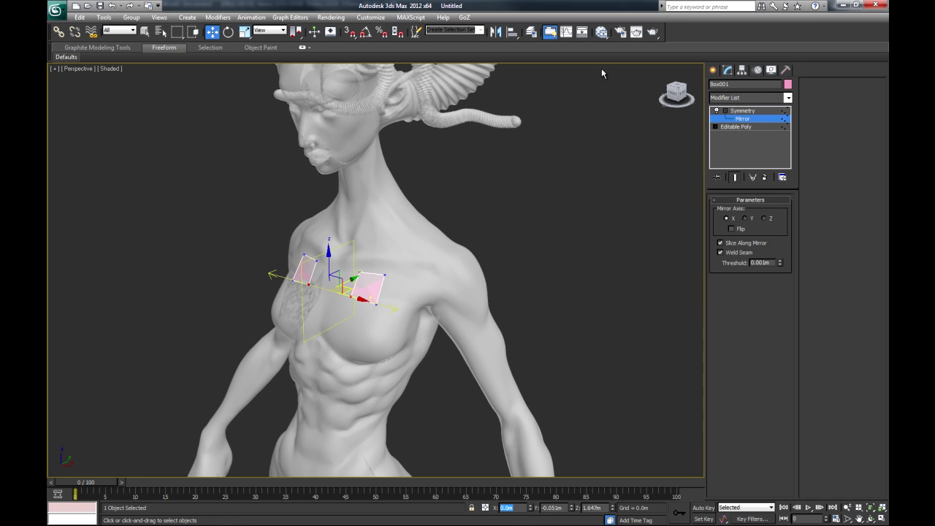
left_click(743, 111)
- Move the chest quad's two outer vertices towards the armpit along the body surface with the PolyDraw Drag tool
middle_click_drag(430, 334, 440, 319, "alt")
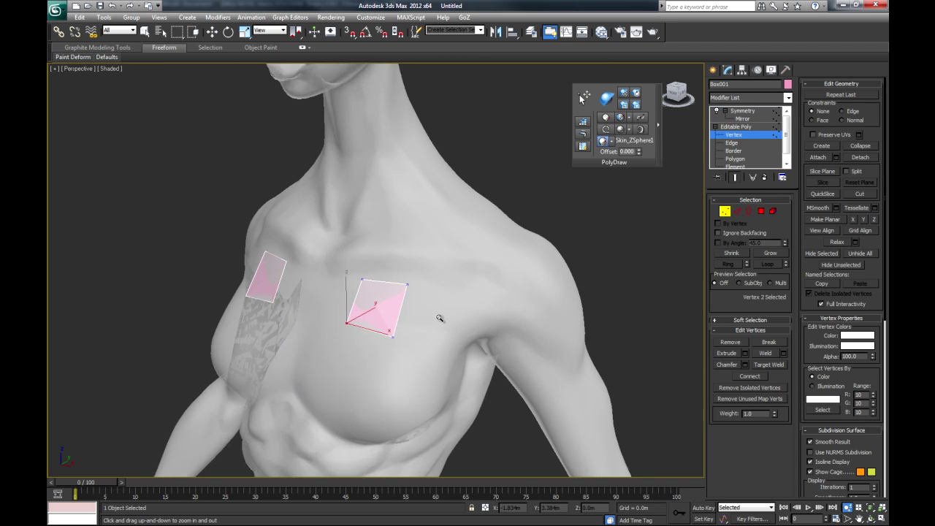
left_click_drag(440, 319, 445, 315)
middle_click_drag(428, 335, 456, 310, "ctrl+alt")
key("ctrl+r")
left_click_drag(417, 334, 470, 319)
middle_click_drag(471, 319, 435, 338, "alt")
middle_click_drag(436, 338, 421, 293, "ctrl+alt")
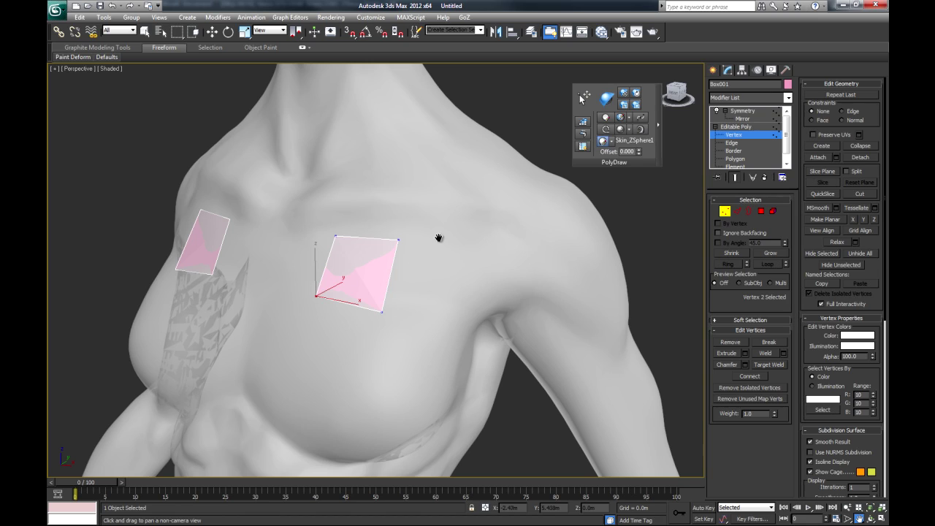
key("w")
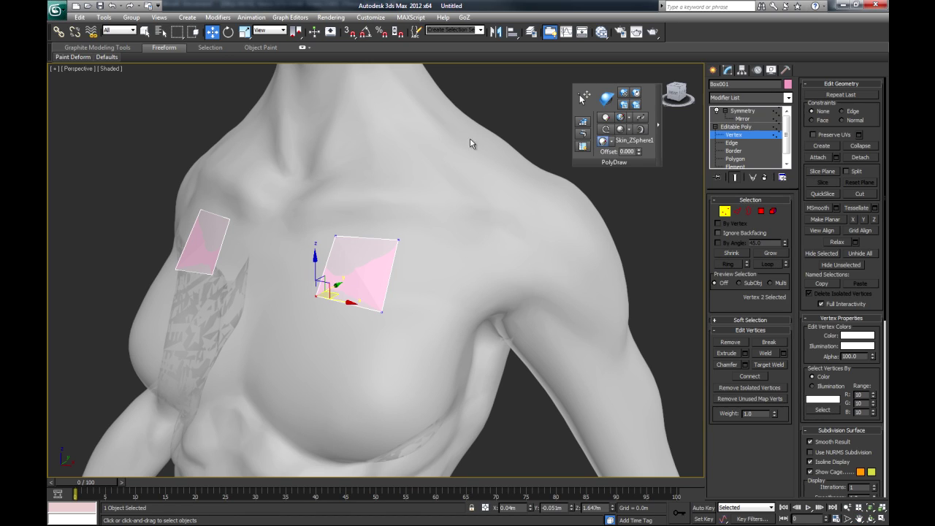
middle_click_drag(429, 286, 409, 261)
middle_click_drag(393, 291, 363, 319, "ctrl+alt")
mouse_move(363, 319)
left_mouse_down()
mouse_move(418, 278)
mouse_move(385, 315)
mouse_move(353, 314)
mouse_move(380, 322)
mouse_move(377, 311)
left_mouse_up()
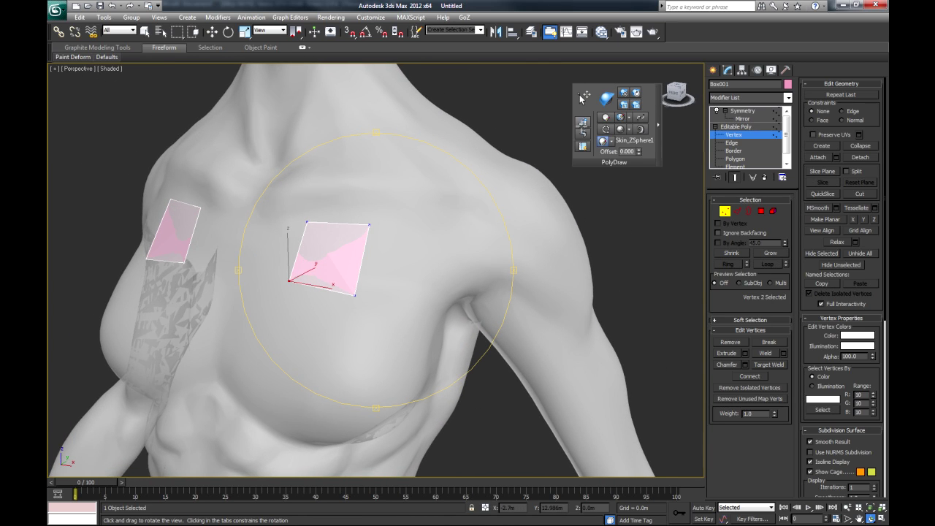
left_click(584, 96)
left_click(355, 295)
left_click_drag(356, 296, 398, 378)
left_click_drag(369, 225, 442, 316)
left_click_drag(395, 375, 444, 332)
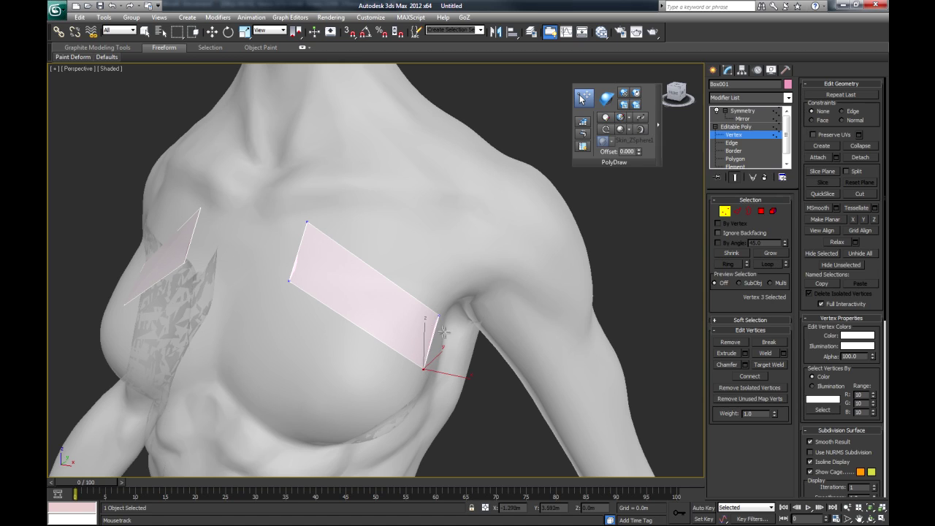
- Move the quad's two inner vertices outwards and refine its corners to form a compact quad beside the armpit
left_click_drag(307, 221, 339, 257)
left_click_drag(290, 282, 351, 334)
left_click(338, 258)
left_click_drag(339, 257, 383, 281)
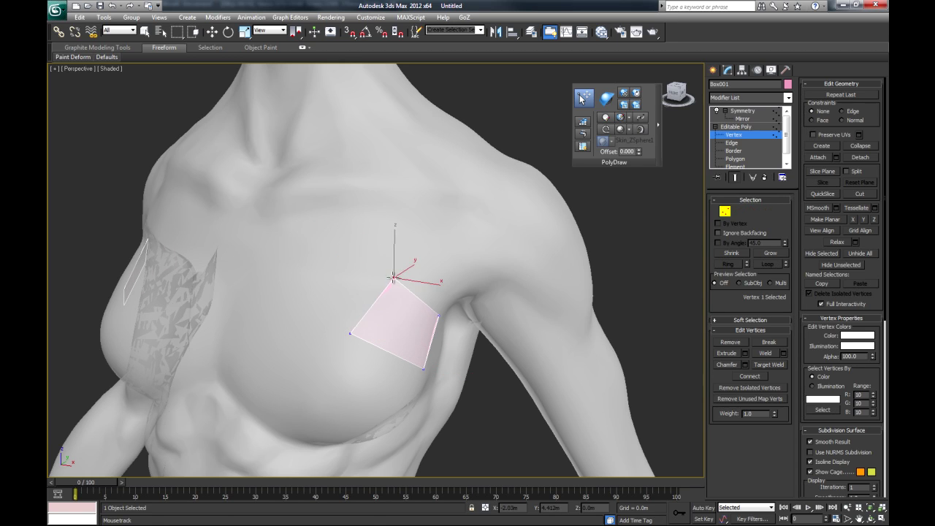
left_click_drag(351, 334, 368, 326)
left_click_drag(383, 283, 383, 282)
left_click_drag(423, 367, 426, 359)
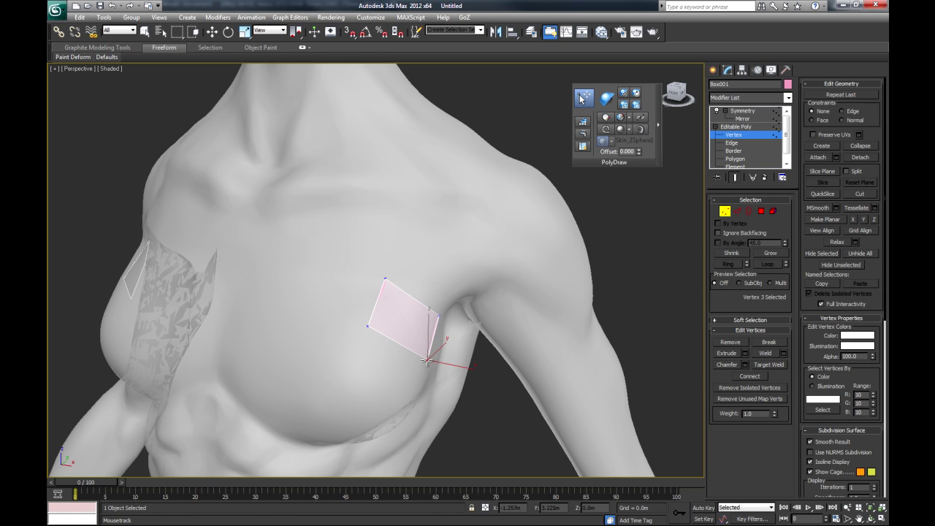
- Extend the quad's inner edge into a strip across the upper chest to near the midline and even out its vertices
mouse_move(452, 380)
middle_mouse_down("alt")
mouse_move(365, 359)
mouse_move(382, 375)
mouse_move(452, 377)
mouse_move(441, 382)
mouse_move(451, 390)
middle_mouse_up("alt")
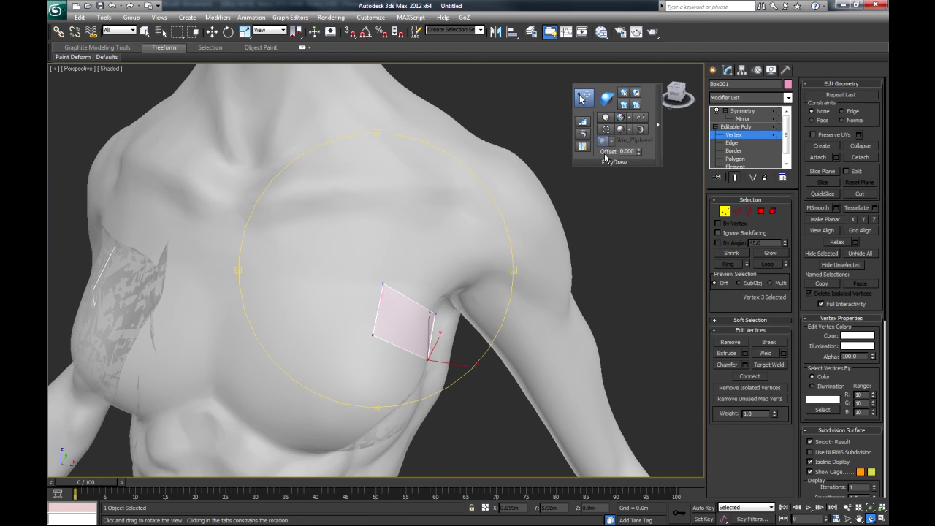
left_click(584, 135)
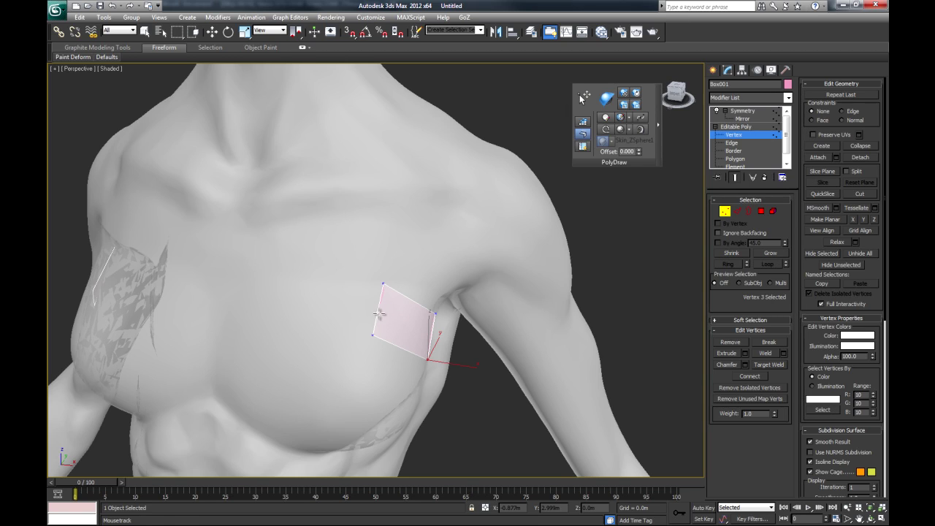
mouse_move(379, 313)
left_mouse_down()
mouse_move(287, 269)
mouse_move(236, 264)
left_mouse_up()
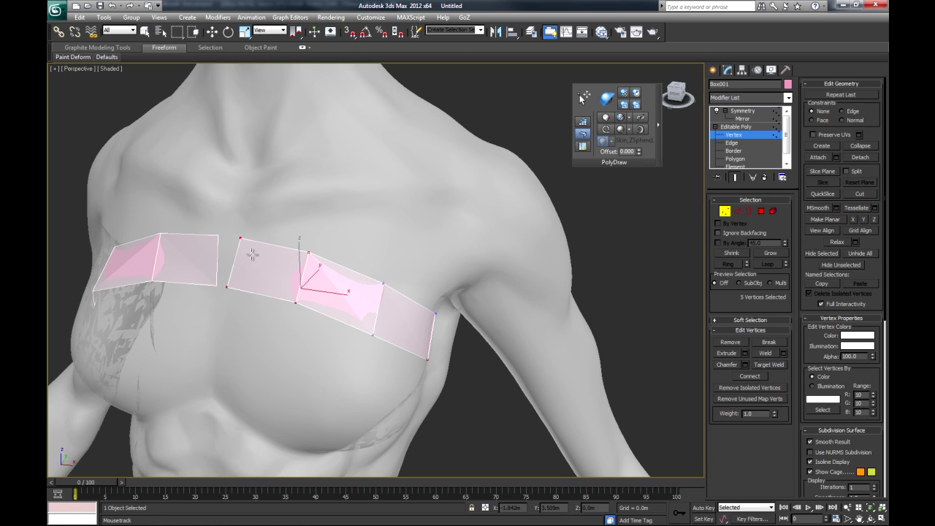
left_click_drag(241, 240, 234, 235)
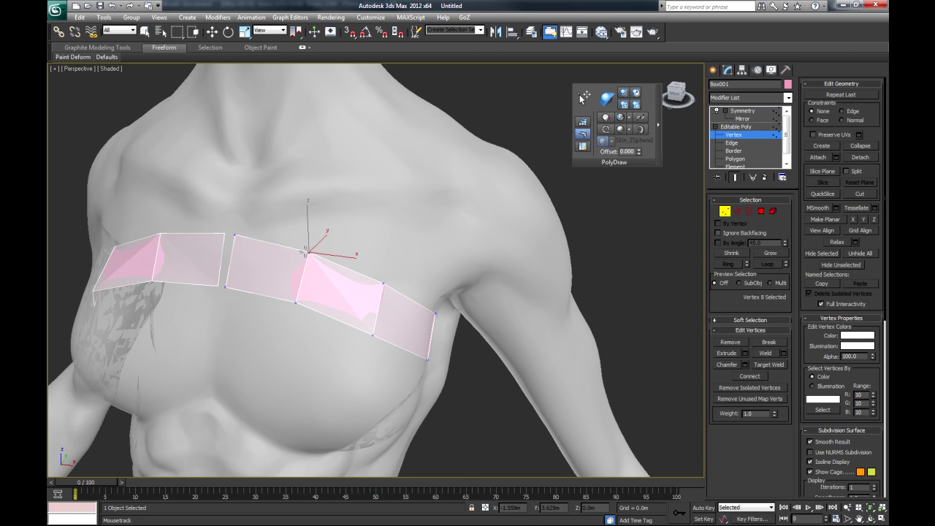
left_click_drag(305, 254, 310, 250)
left_click(300, 300)
left_click_drag(384, 284, 386, 282)
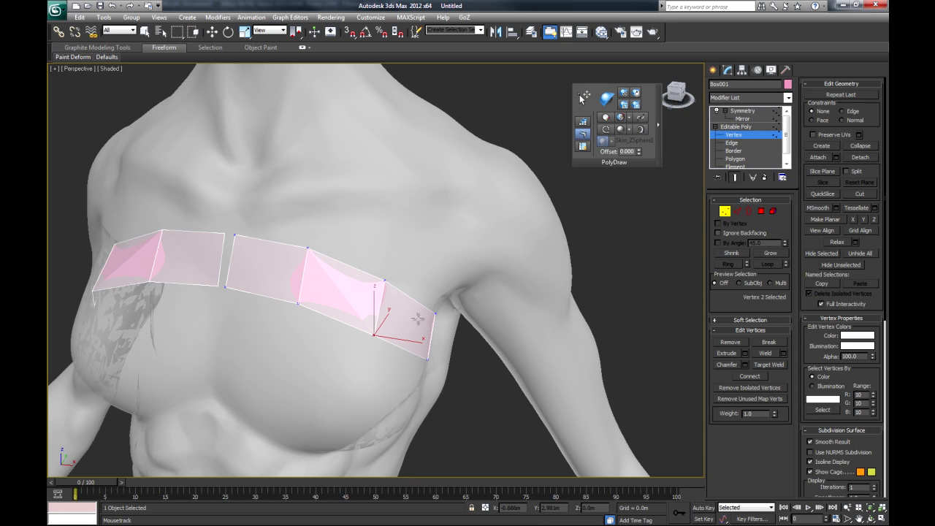
- Use Step Build to create a separate quad on the lower outer side of the breast
mouse_move(393, 371)
middle_mouse_down("alt")
mouse_move(340, 349)
mouse_move(410, 371)
middle_mouse_up("alt")
middle_click_drag(380, 371, 453, 278)
scroll(406, 332, "down", 5)
scroll(393, 330, "up", 5)
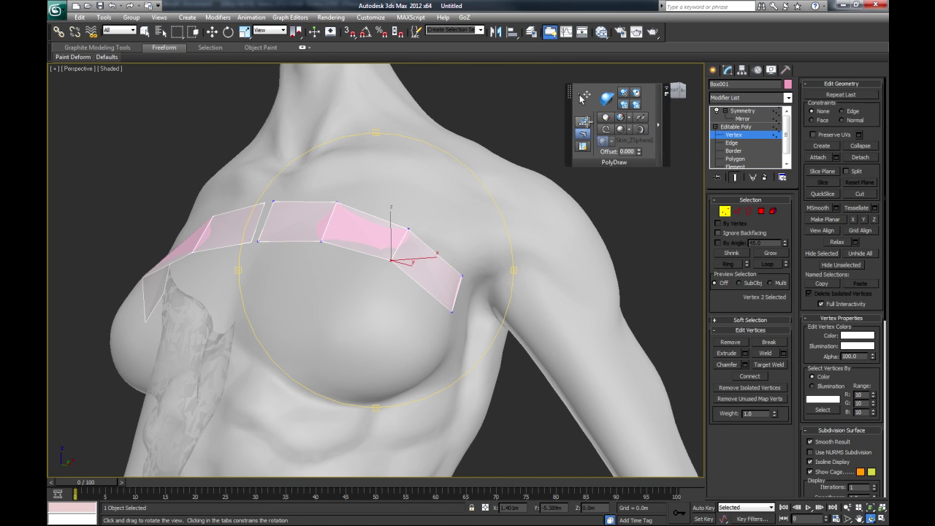
left_click(401, 349, "shift")
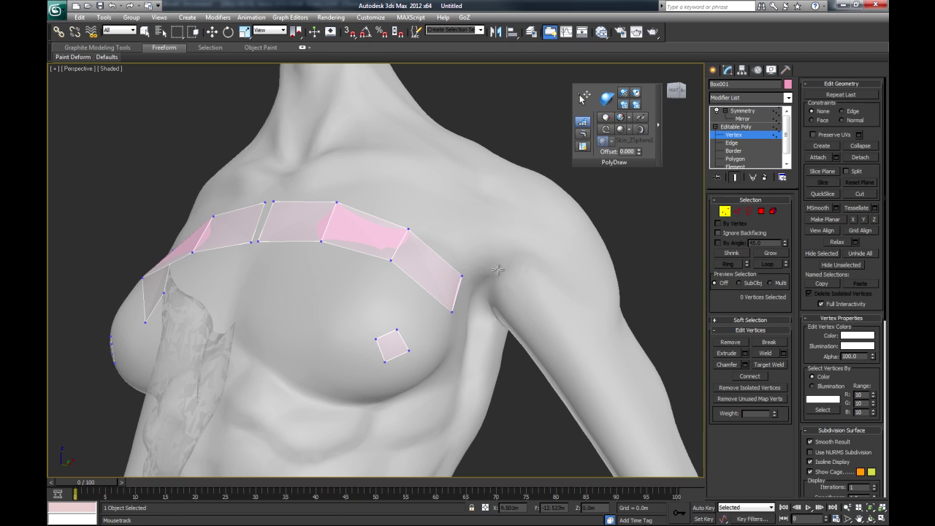
- Reshape the new quad along the breast's outer curve and extend it by two quads towards the sternum
left_click_drag(410, 353, 402, 383)
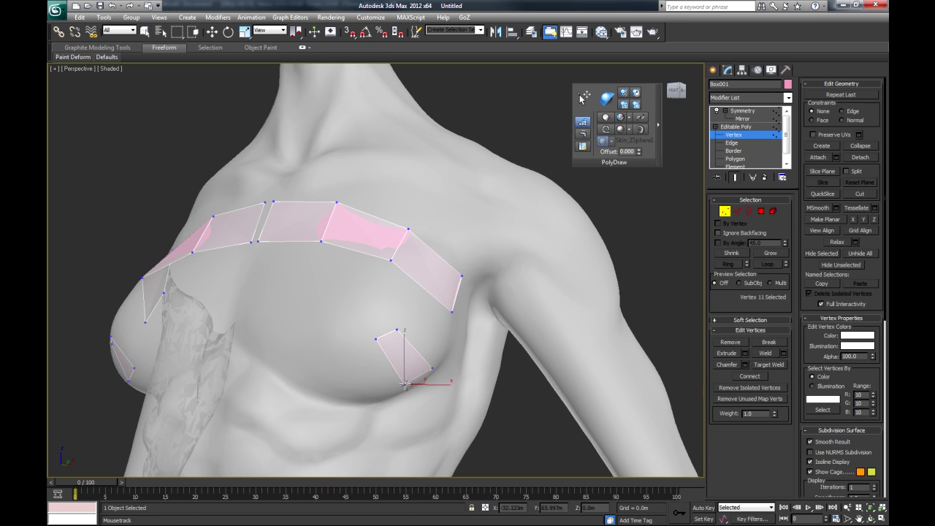
left_click_drag(397, 329, 376, 335)
mouse_move(434, 367)
left_mouse_down()
mouse_move(440, 358)
mouse_move(414, 381)
mouse_move(440, 367)
left_mouse_up()
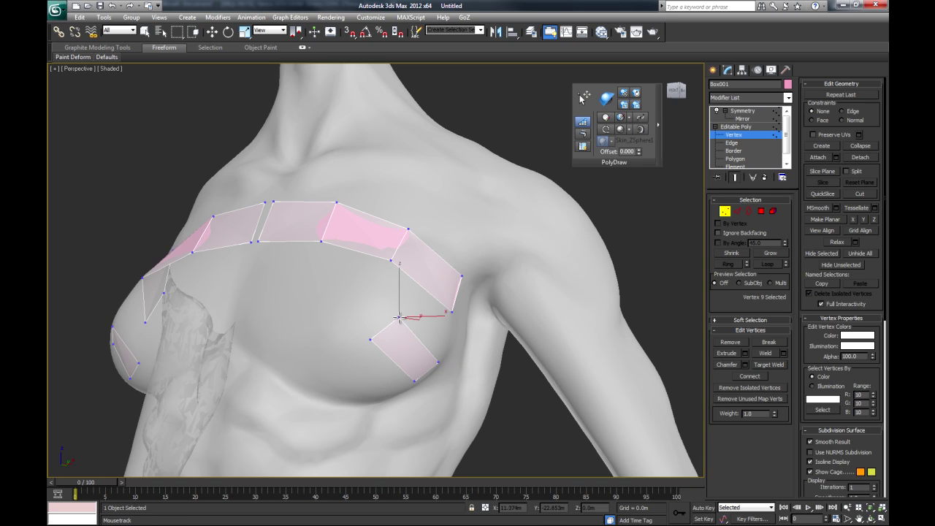
left_click_drag(416, 380, 411, 385)
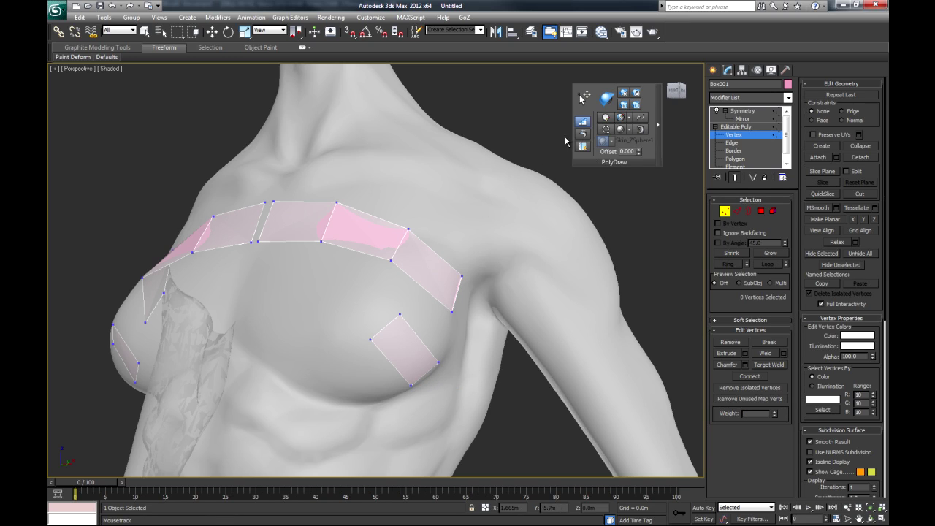
left_click_drag(388, 326, 322, 273, "shift")
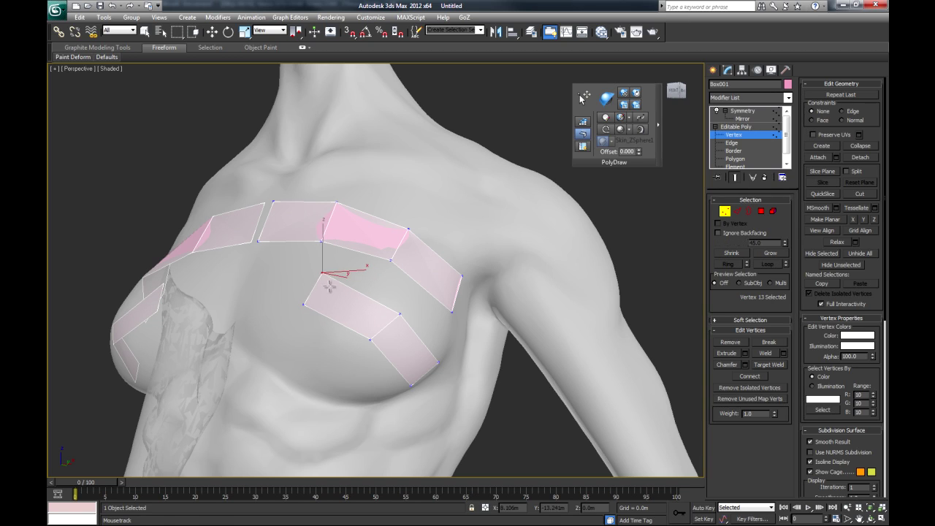
left_click_drag(305, 306, 255, 270)
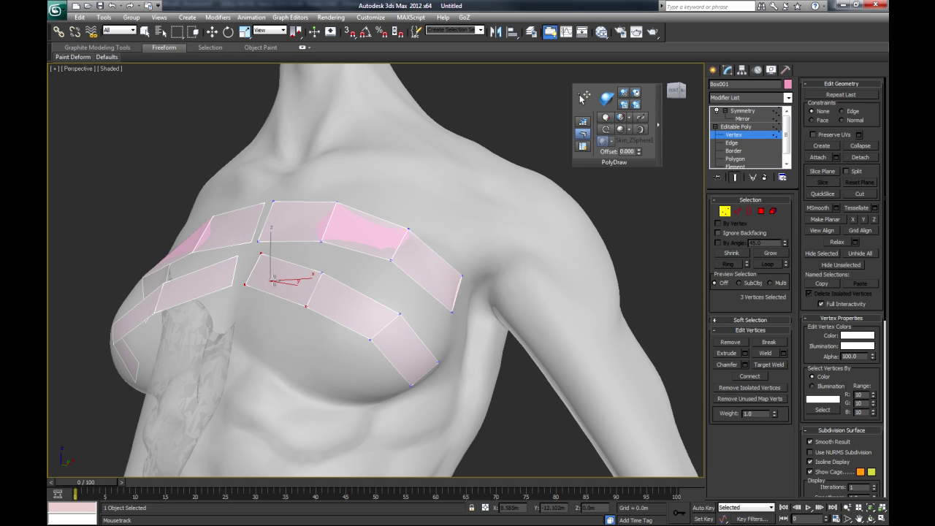
- Build and reshape a small quad on the breast's lower inner side, then extend it into a third strip towards the sternum
middle_click_drag(361, 345, 353, 316, "alt")
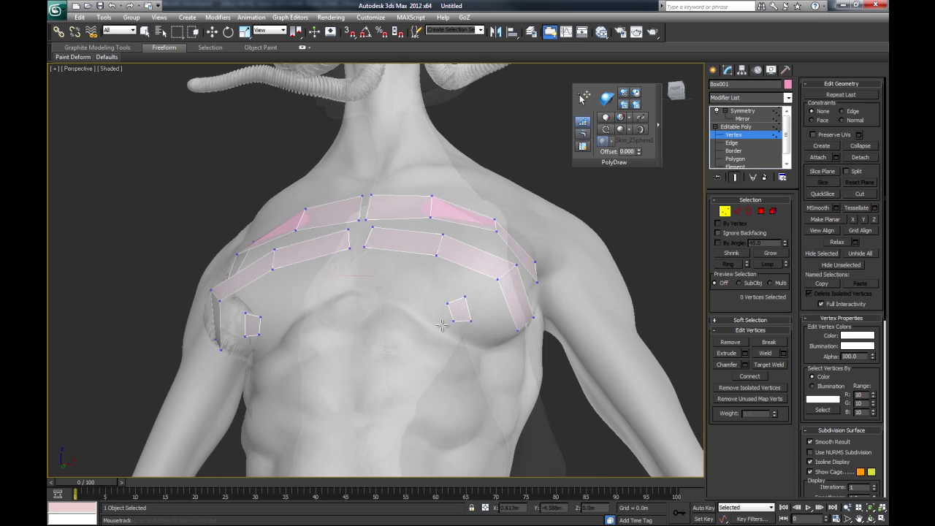
mouse_move(474, 320)
left_mouse_down()
mouse_move(488, 331)
mouse_move(478, 336)
left_mouse_up()
left_click_drag(448, 303, 437, 305)
left_click_drag(465, 296, 465, 293)
left_click_drag(478, 336, 456, 337)
left_click(584, 136)
left_click_drag(452, 299, 371, 259, "shift")
- Change the object colour of Box001 to grey
left_click(788, 85)
left_click(533, 288)
left_click(524, 323)
- Define a very dark grey custom colour and assign it as the object colour of Box001
key("ctrl+r")
left_click_drag(378, 317, 420, 343)
left_click(787, 84)
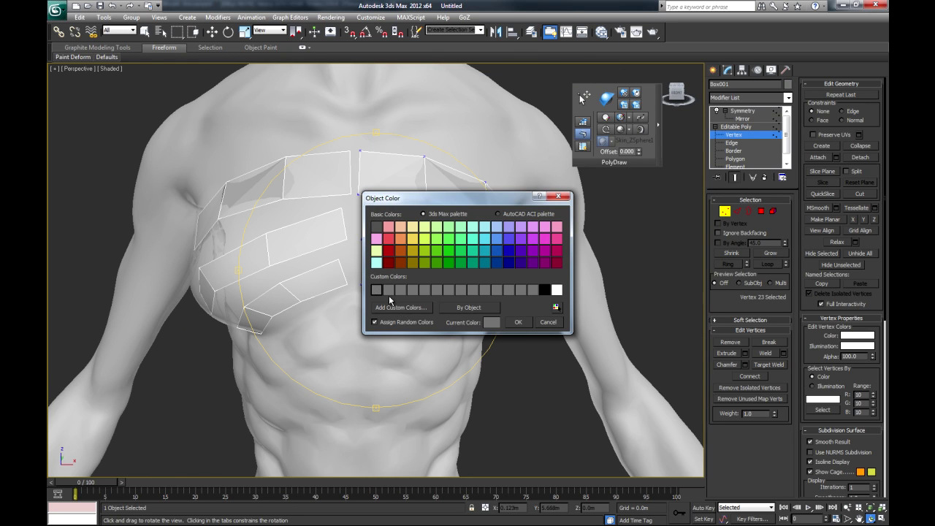
left_click(401, 308)
left_click_drag(448, 158, 457, 180)
left_click_drag(471, 103, 472, 114)
left_click(540, 184)
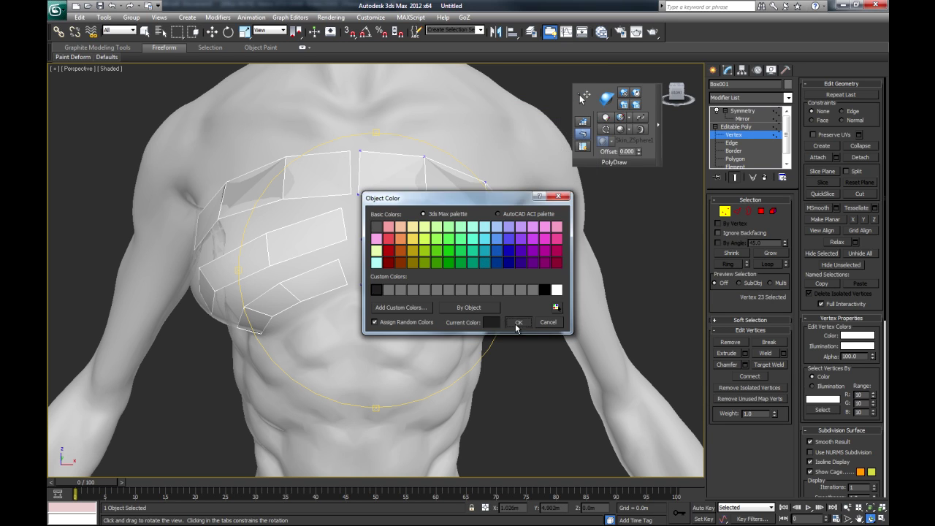
left_click(518, 324)
left_click(787, 86)
left_click(519, 323)
- Set the PolyDraw Offset to 0.300
mouse_move(418, 324)
left_mouse_down()
mouse_move(405, 326)
mouse_move(468, 290)
mouse_move(365, 340)
mouse_move(437, 319)
mouse_move(407, 343)
mouse_move(363, 349)
mouse_move(418, 326)
left_mouse_up()
mouse_move(418, 327)
middle_mouse_down("alt")
mouse_move(366, 348)
mouse_move(445, 329)
mouse_move(402, 333)
middle_mouse_up("alt")
middle_click_drag(402, 332, 356, 351, "ctrl+alt")
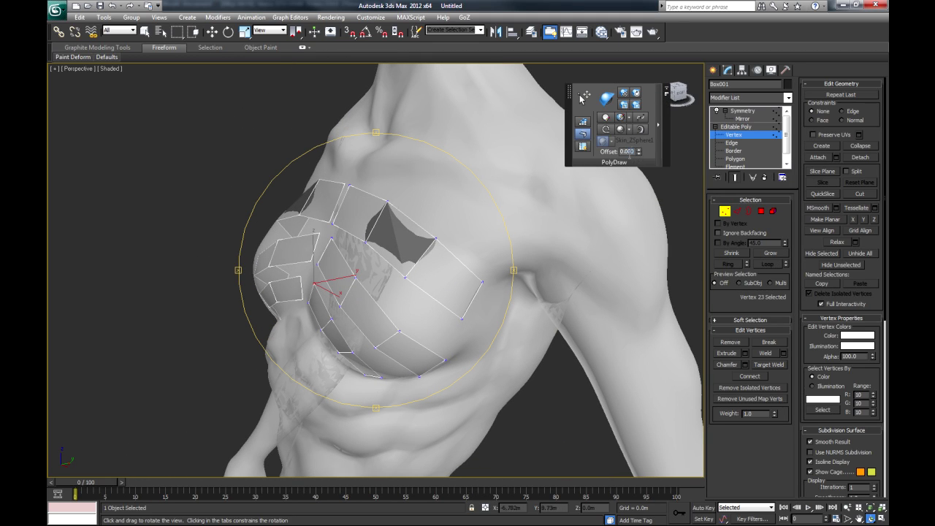
type("3")
key("Return")
- Nudge the chest strips' vertices with the Drag tool so they take on the new surface offset
left_click(583, 98)
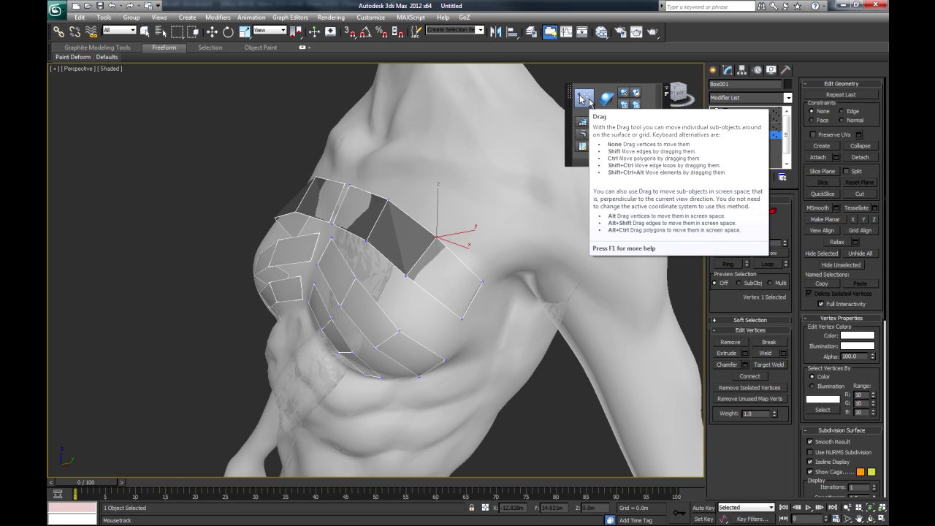
key("ctrl+a")
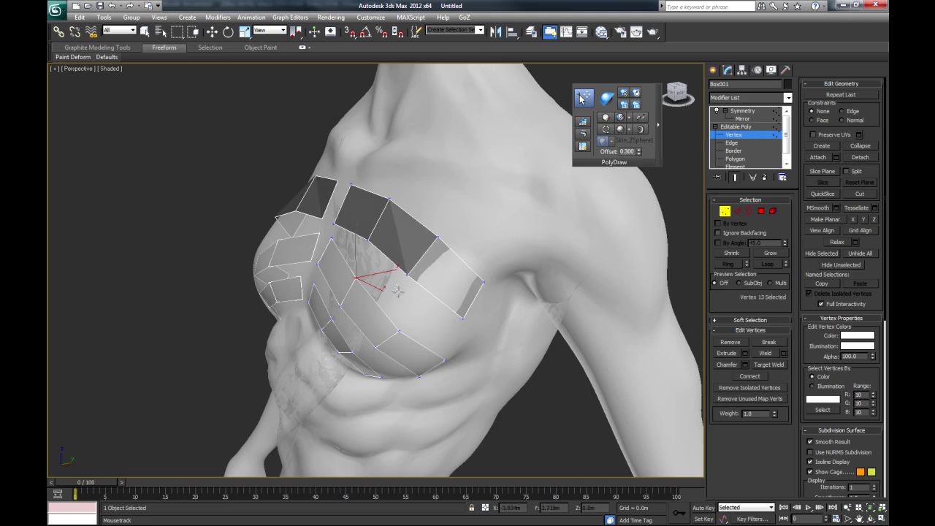
middle_click_drag(444, 302, 409, 299, "alt")
left_click(323, 335)
- Connect the upper and lower edges of the lowest strip's innermost quad and adjust the result with the Drag tool
middle_click_drag(300, 347, 412, 334, "alt")
scroll(466, 304, "up", 8)
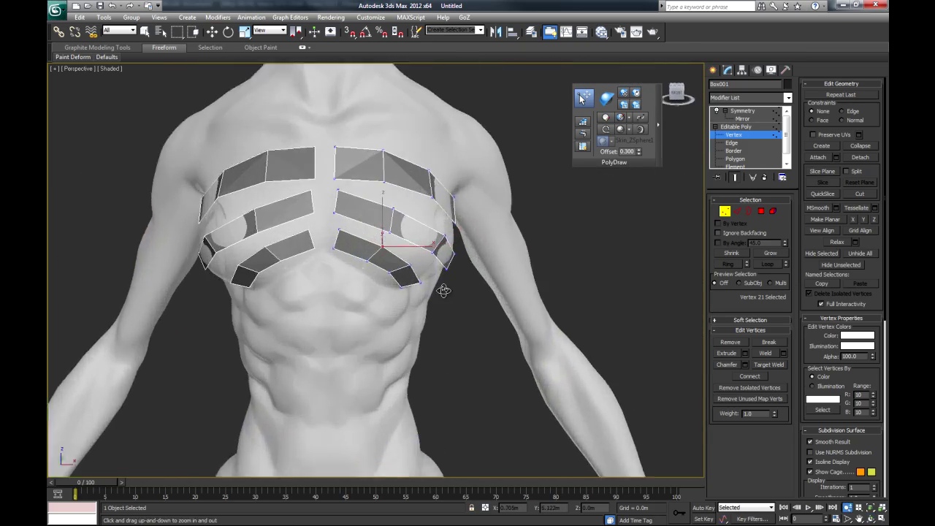
left_click(734, 144)
key("w")
left_click(362, 235)
left_click(358, 256, "ctrl")
right_click(487, 243)
left_click(466, 278)
left_click(582, 123)
left_click(584, 97)
left_click_drag(352, 245, 356, 246)
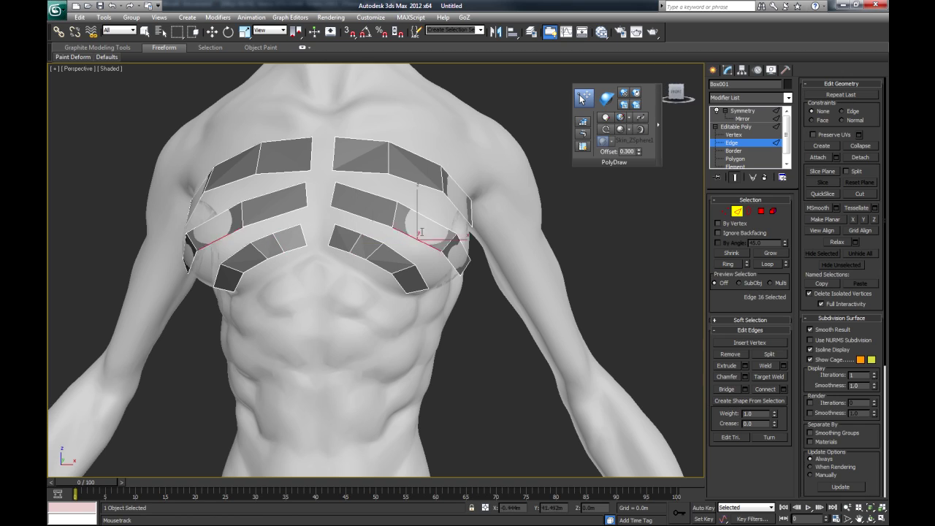
- Extend a strip of quads from the lowest chest strip down the midline of the abdomen
left_click(582, 134)
left_click_drag(329, 285, 329, 374)
mouse_move(441, 359)
middle_mouse_down()
mouse_move(456, 296)
mouse_move(380, 193)
middle_mouse_up()
left_click_drag(388, 235, 389, 280, "shift")
left_click_drag(389, 279, 389, 389, "shift")
scroll(475, 353, "down", 4)
middle_click_drag(475, 353, 420, 298, "alt")
scroll(420, 298, "up", 2)
mouse_move(381, 205)
left_mouse_down()
mouse_move(394, 314)
mouse_move(387, 393)
mouse_move(390, 382)
left_mouse_up()
- Fine-tune the positions of the abdominal strip's vertices at vertex level
left_click(737, 137)
left_click_drag(388, 301, 390, 298)
left_click_drag(388, 209, 389, 203)
- Reposition the outer and lower vertices of the chest strips to follow the breast's contour from several angles
middle_click_drag(440, 272, 438, 271, "alt")
scroll(448, 241, "down", 1)
middle_click_drag(455, 217, 460, 322)
middle_click_drag(461, 321, 431, 317, "alt")
left_click_drag(427, 235, 418, 232)
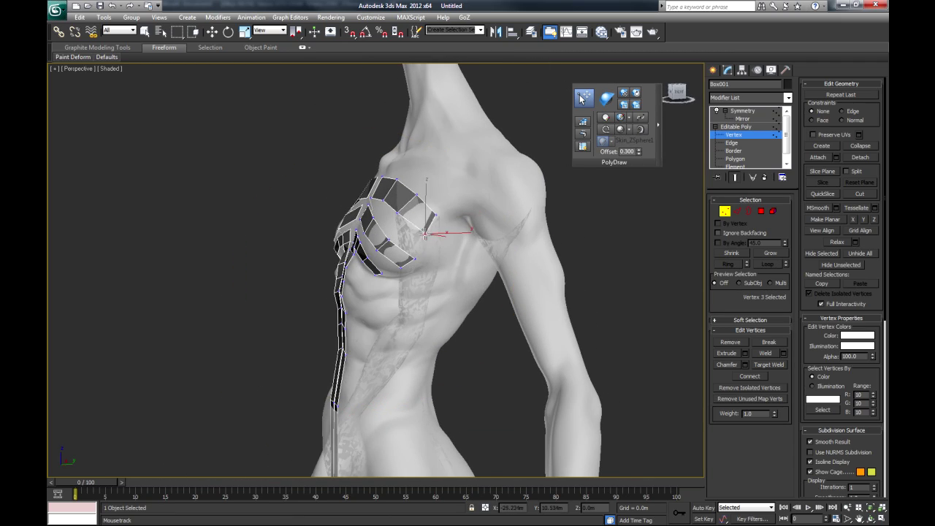
left_click_drag(401, 266, 399, 269)
middle_click_drag(405, 304, 479, 231, "alt")
scroll(475, 234, "up", 1)
left_click_drag(454, 260, 450, 252)
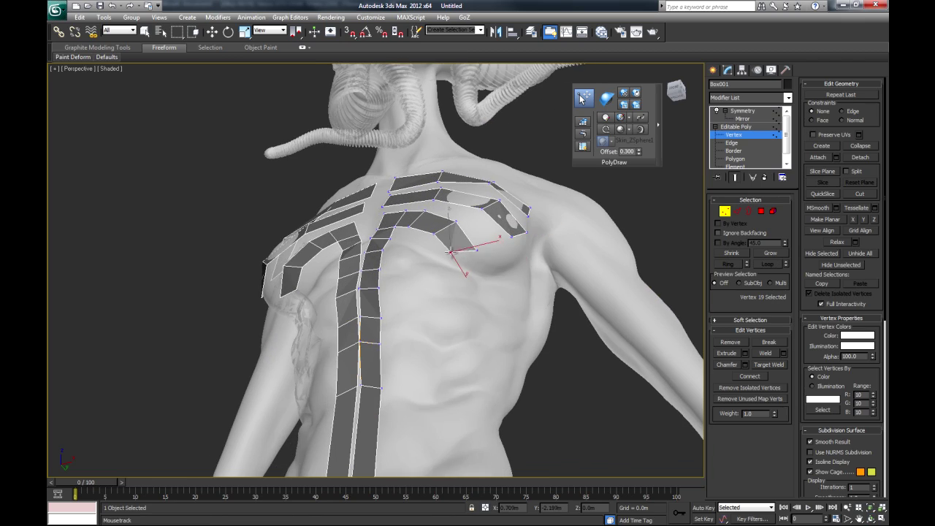
- Select the two opposite long edges of the middle chest strip's long quad and connect them
middle_click_drag(438, 314, 431, 195, "alt")
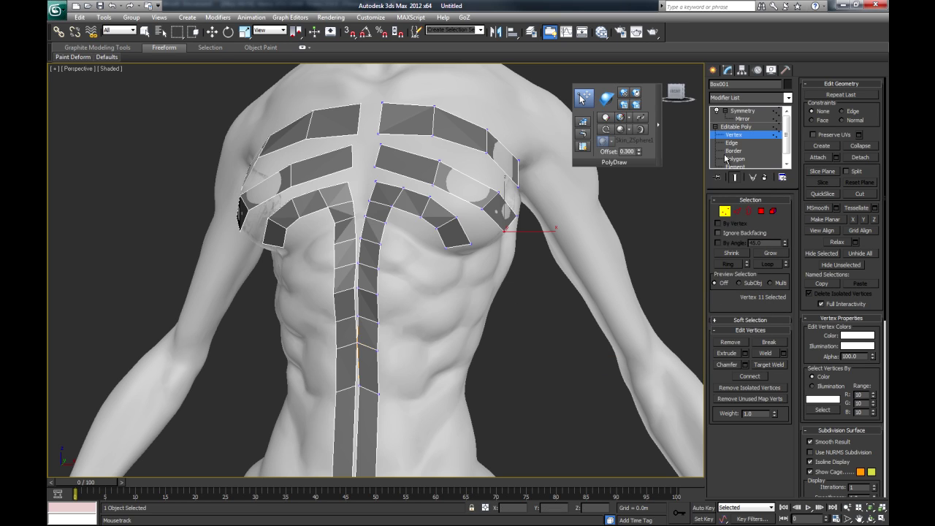
key("2")
key("w")
key("alt+r")
key("ctrl+shift+e")
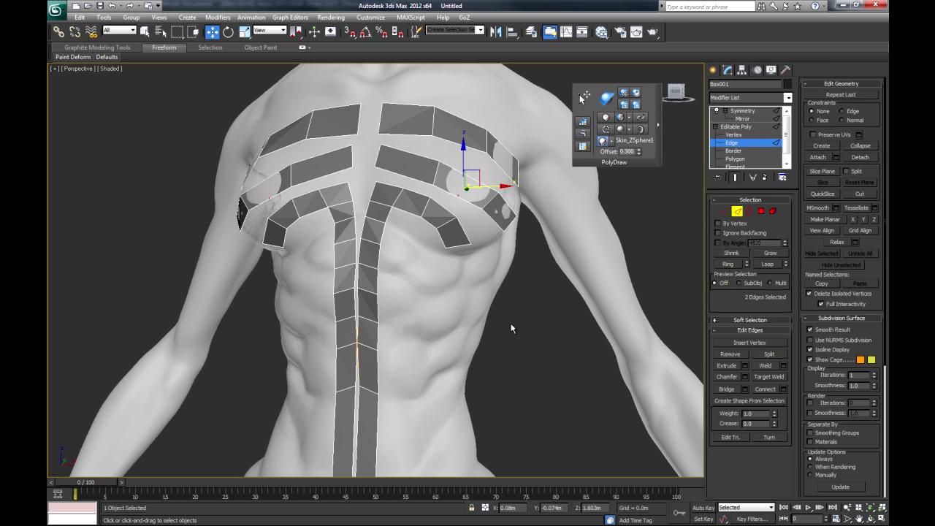
- Reposition the newly connected edge's vertices on the middle chest strip so they follow the breast surface
left_click(584, 97)
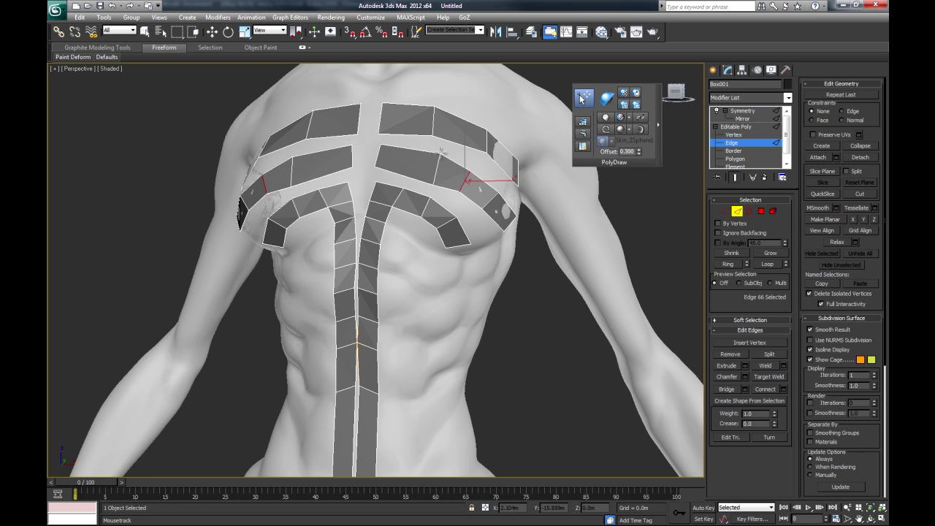
middle_click_drag(497, 299, 387, 257, "alt")
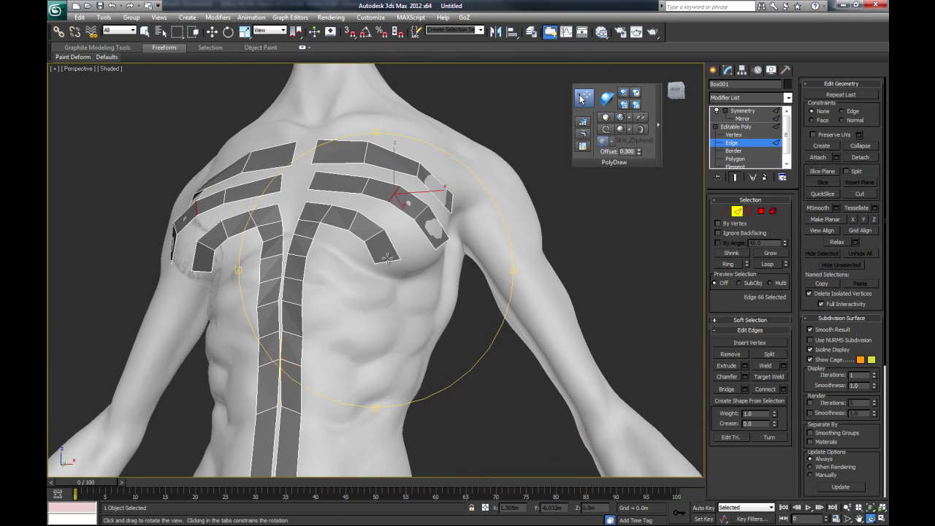
middle_click_drag(360, 210, 789, 133, "alt")
- Select the two opposite long edges of the upper chest strip's longest quad and connect them
key("w")
left_click(405, 199)
key("q")
left_click(395, 236, "ctrl")
right_click(461, 258)
left_click(440, 311)
- Reposition the vertices at the inner ends of the upper and middle chest strips with the Drag tool
left_click(583, 100)
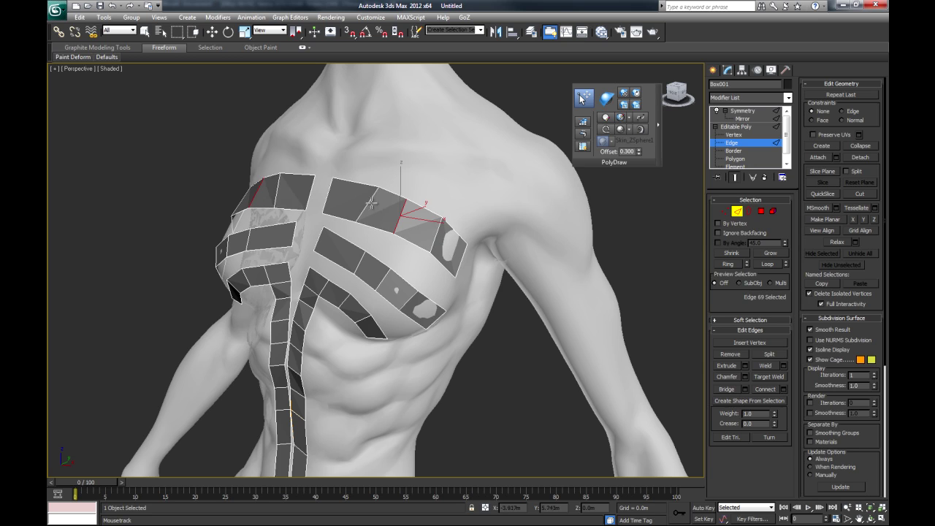
middle_click_drag(398, 349, 443, 344, "alt")
scroll(441, 345, "down", 5)
scroll(434, 346, "down", 1)
scroll(434, 347, "up", 5)
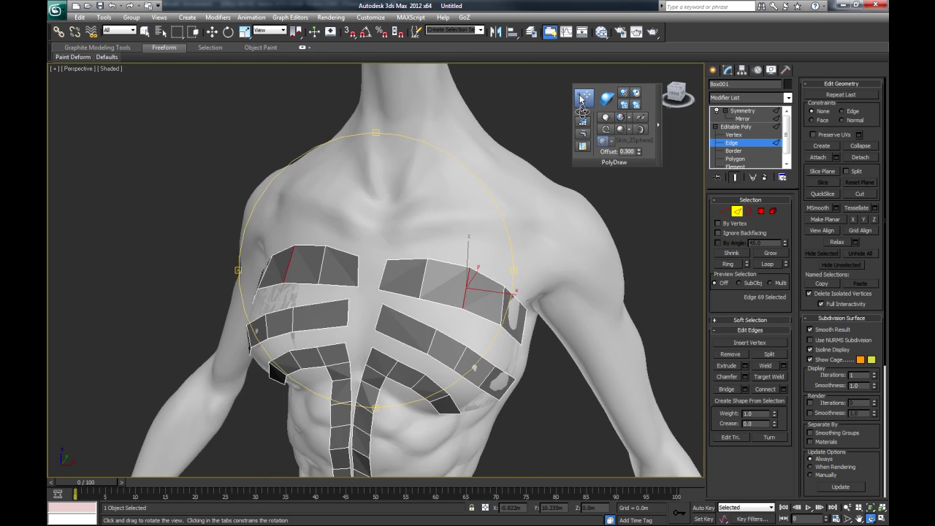
left_click(381, 282)
left_click(374, 323)
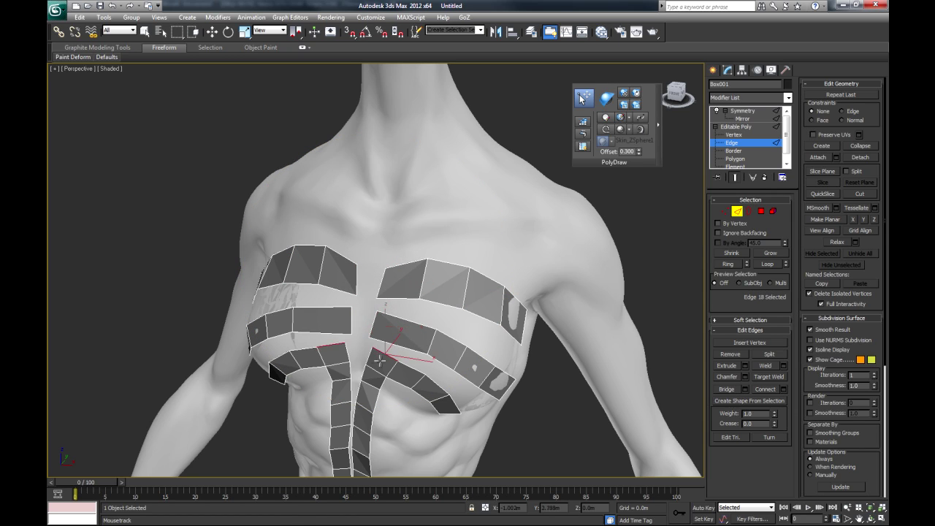
- Even out the vertex spacing along the middle and upper chest strips and at the start of the lowest one
left_click(432, 342)
left_click(461, 358)
left_click(486, 374)
left_click(502, 305)
left_click(424, 279)
left_click(508, 390)
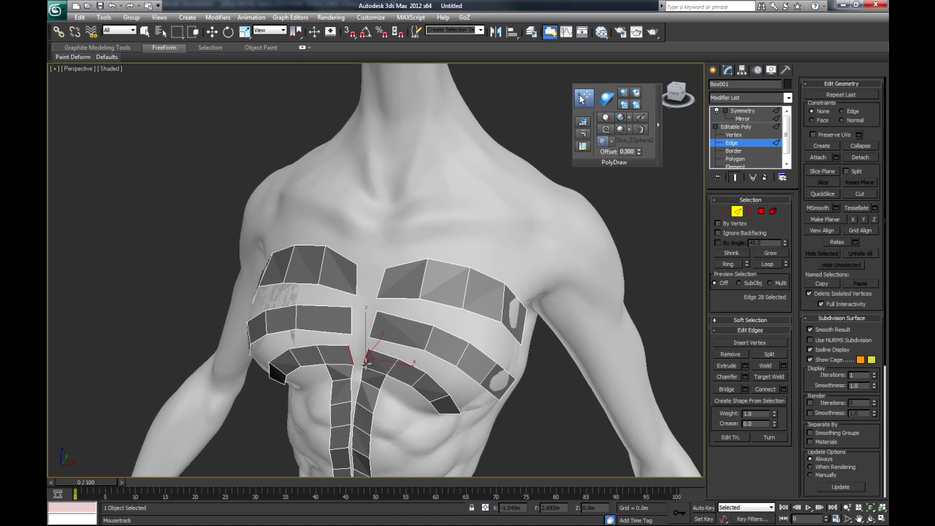
left_click(408, 365)
- Extend quads sideways from the midline strip at three levels of the abdominal muscles and adjust their corner vertices
middle_click_drag(408, 365, 457, 353, "alt")
scroll(424, 268, "down", 4)
left_click(584, 134)
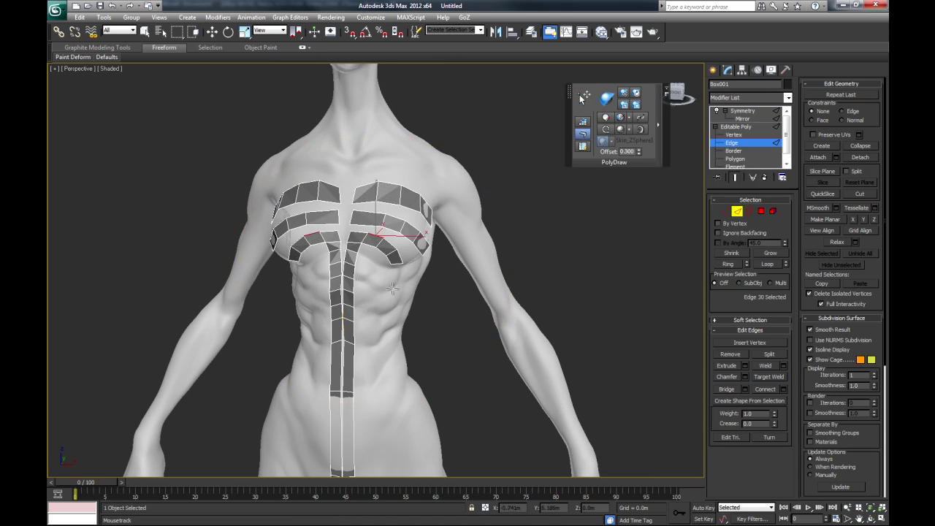
left_click_drag(353, 273, 369, 278)
middle_click_drag(402, 368, 388, 346, "alt")
scroll(489, 277, "up", 4)
left_click(584, 99)
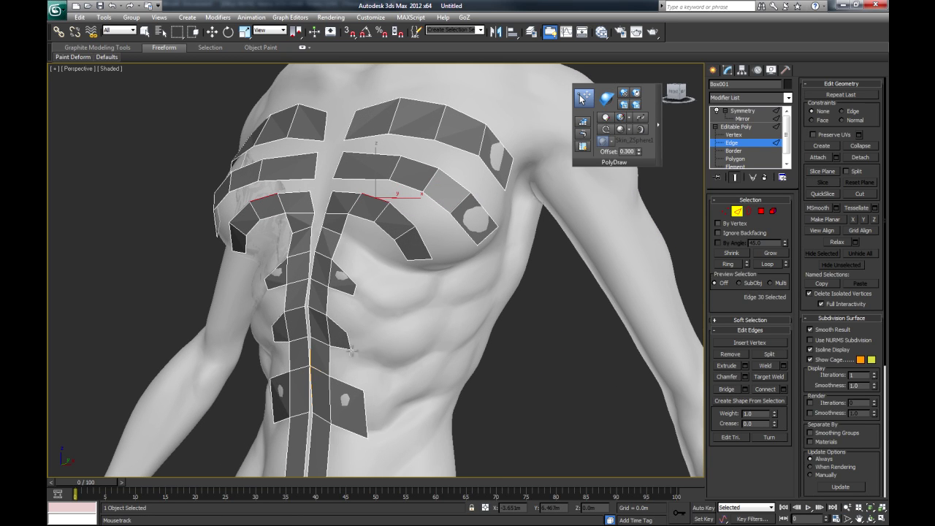
scroll(356, 416, "down", 2)
- Extend the midline strip under the crotch and up between the buttocks, adjusting its vertices to the surface
middle_click_drag(356, 416, 518, 242, "alt")
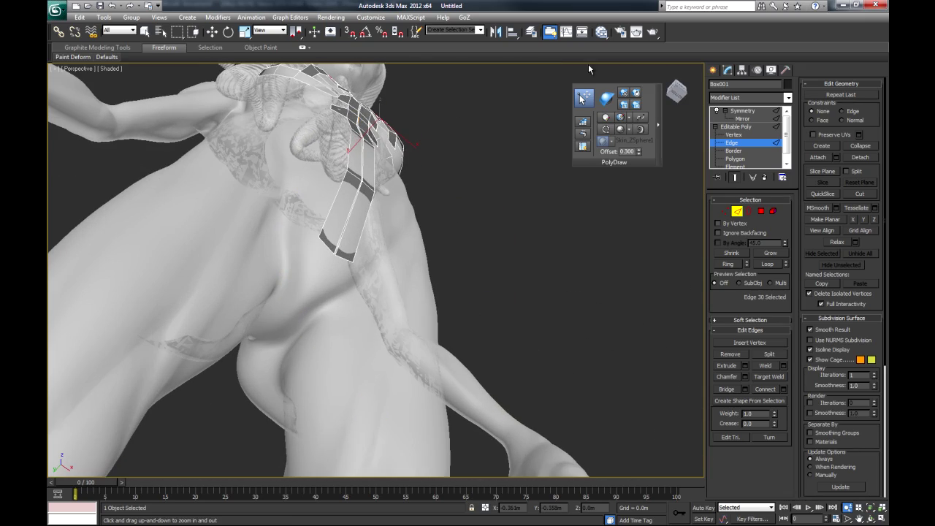
middle_click_drag(267, 349, 413, 281, "alt")
scroll(283, 247, "down", 3)
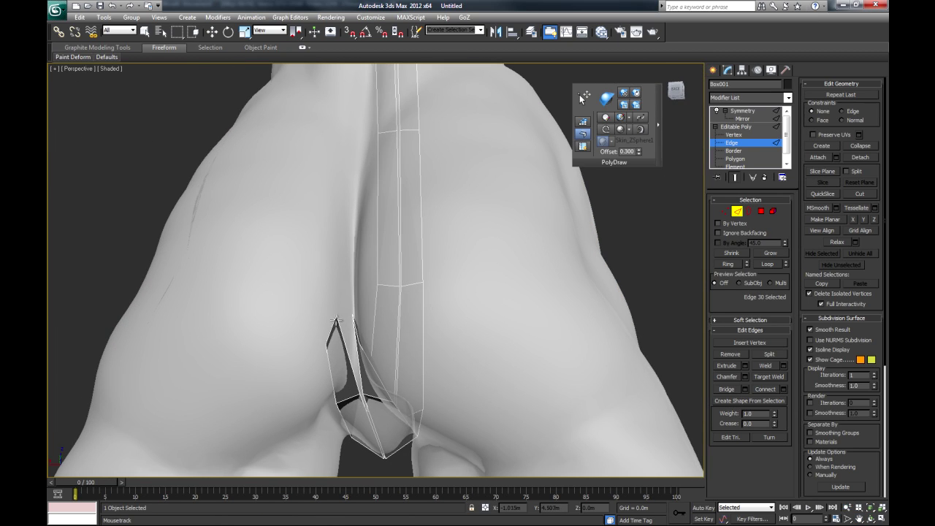
left_click(337, 402)
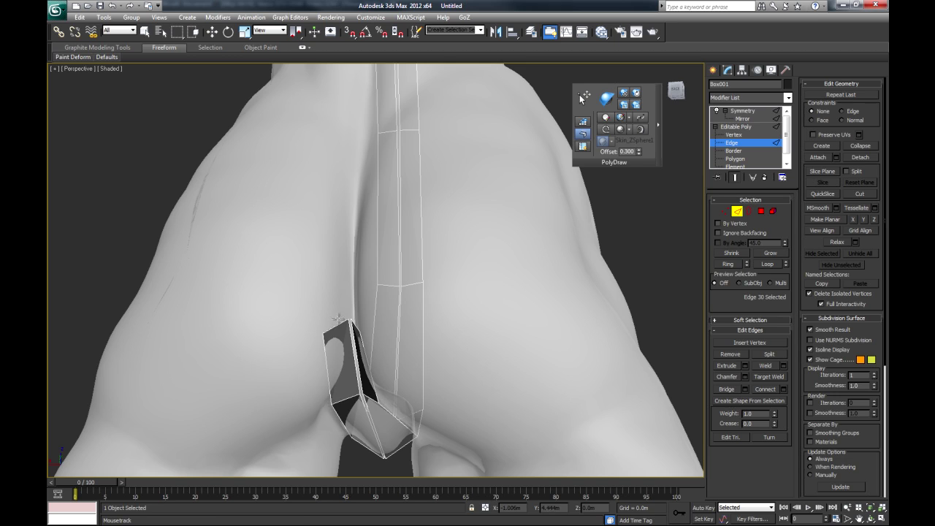
scroll(389, 287, "down", 5)
middle_click_drag(389, 287, 389, 319, "alt")
middle_click_drag(315, 308, 434, 351, "alt")
middle_click_drag(434, 350, 412, 371, "ctrl+alt")
middle_click_drag(412, 371, 408, 339, "ctrl+alt")
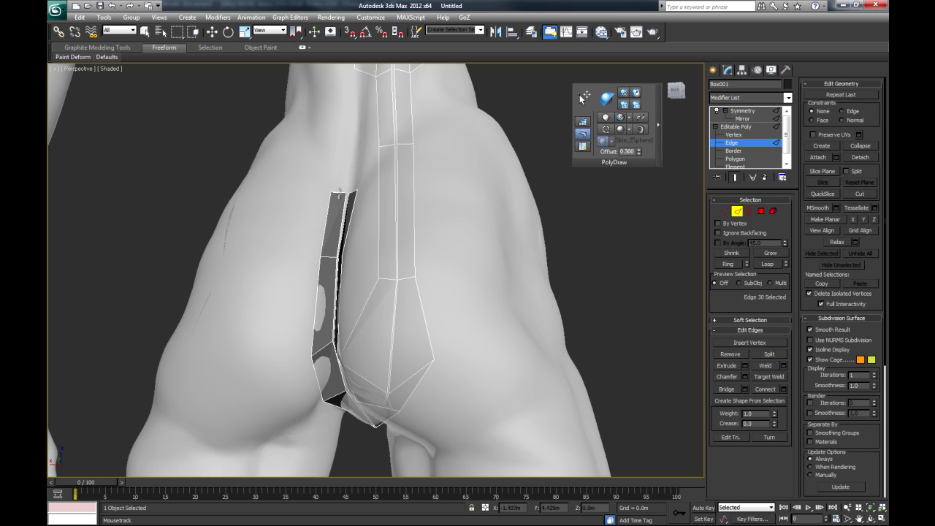
middle_click_drag(420, 276, 408, 308, "ctrl+alt")
- Connect the opposite long edges of each quad in the strip between the buttocks, one quad after another
middle_click_drag(711, 145, 705, 157, "alt")
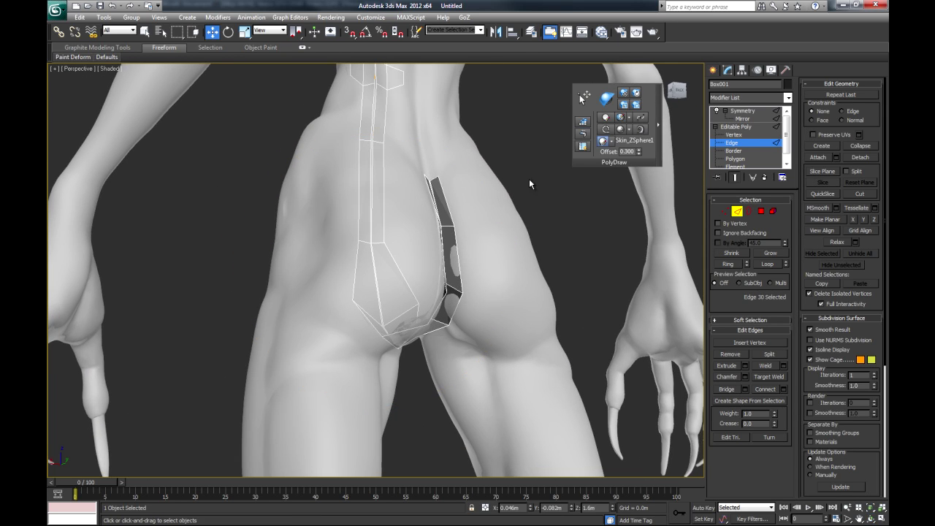
right_click(500, 252)
left_click(488, 283)
left_click_drag(431, 264, 482, 265)
right_click(526, 263)
left_click(498, 286)
middle_click_drag(498, 286, 429, 298, "alt")
left_click_drag(428, 300, 497, 296)
right_click(528, 292)
left_click(518, 330)
middle_click_drag(512, 329, 428, 364, "alt")
left_click_drag(428, 364, 396, 331)
middle_click_drag(468, 348, 478, 318, "alt")
right_click(490, 326)
left_click(477, 363)
- Reposition the vertices of the subdivided strip between the buttocks with the Drag tool
left_click(395, 297)
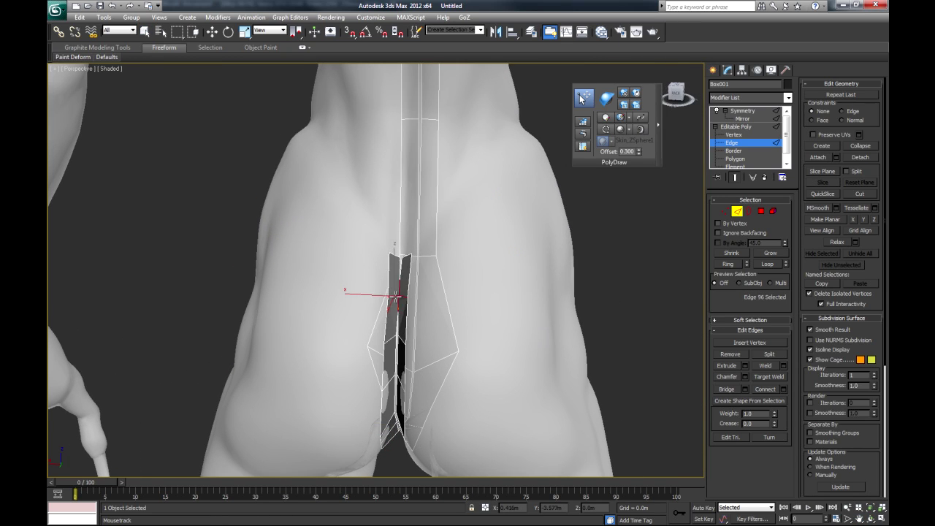
left_click(391, 381)
left_click(399, 367)
middle_click_drag(399, 368, 442, 187, "alt")
key("w")
left_click(585, 97)
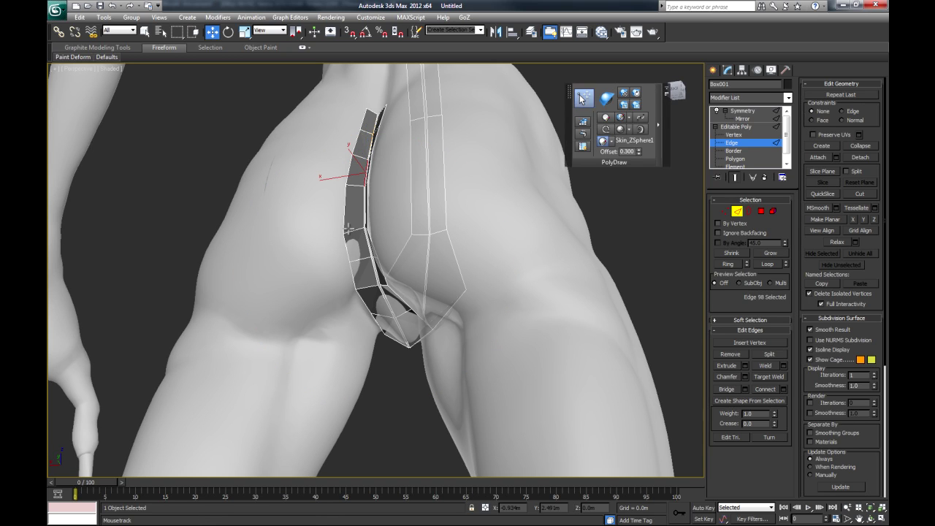
middle_click_drag(367, 316, 337, 307, "alt")
middle_click_drag(345, 254, 433, 309, "alt")
scroll(453, 307, "up", 1)
scroll(433, 310, "up", 3)
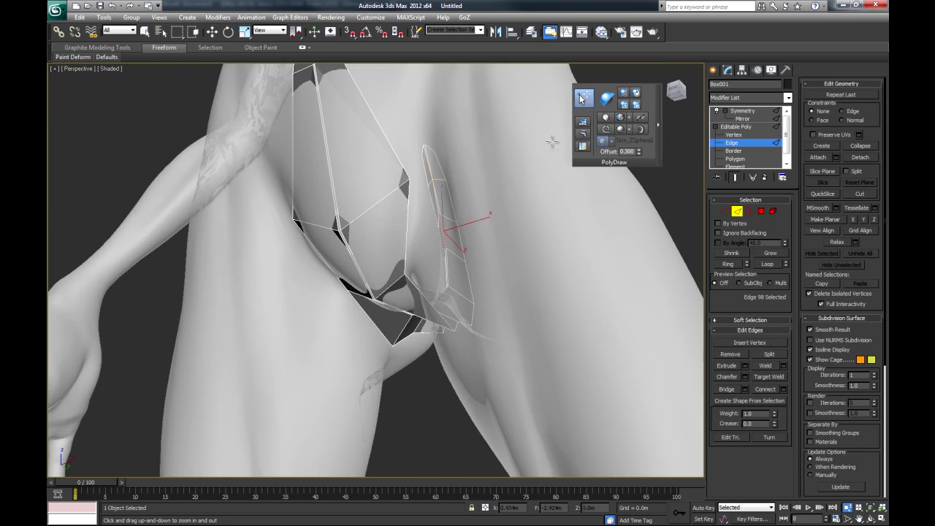
left_click_drag(416, 326, 390, 337)
key("ctrl+z")
left_click(584, 98)
right_click(405, 341)
left_click(622, 89)
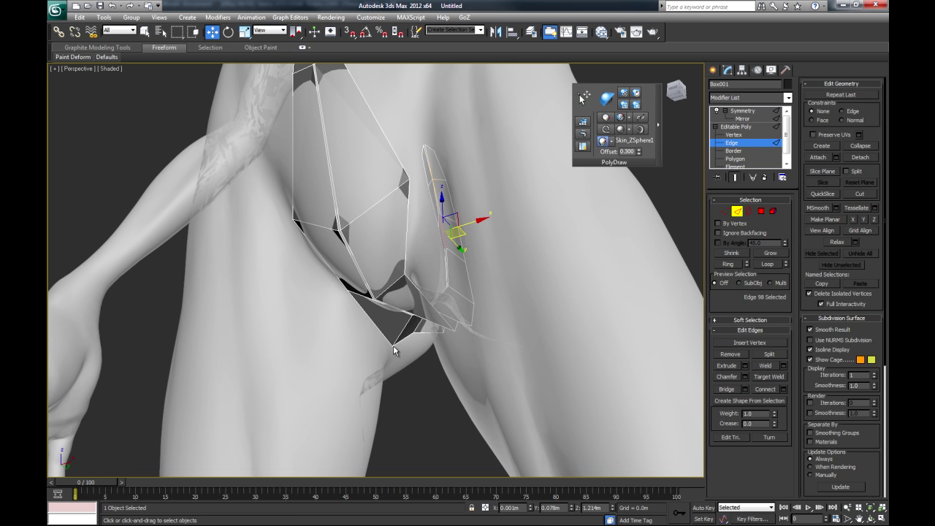
- Move the vertices at the underside of the crotch so the strip follows the surface around to the back
left_click(584, 97)
left_click_drag(418, 331, 407, 326)
mouse_move(406, 327)
middle_mouse_down("alt")
mouse_move(459, 325)
mouse_move(411, 314)
middle_mouse_up("alt")
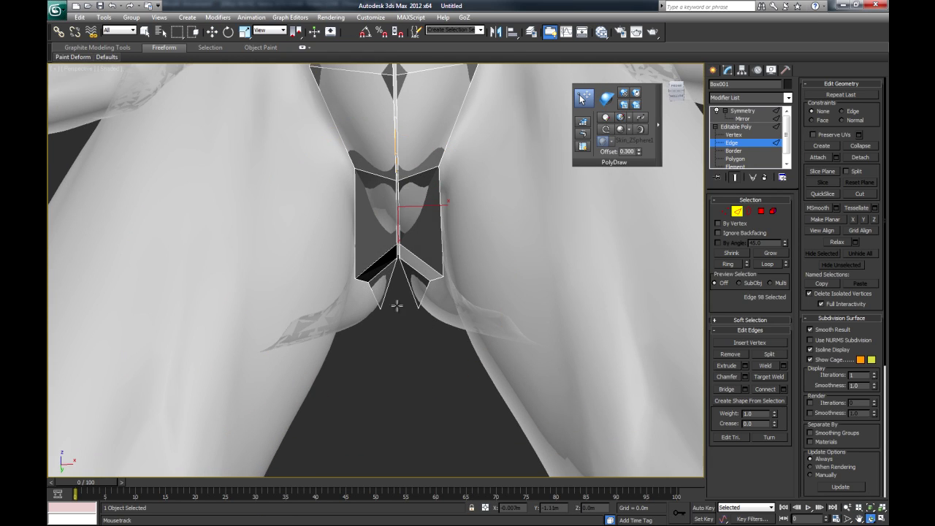
middle_click_drag(464, 289, 448, 257, "alt")
left_click_drag(447, 257, 443, 261)
- Extend a strip of quads from the top of the rear midline strip across the upper buttock to the hip
middle_click_drag(412, 293, 378, 341, "alt")
scroll(415, 333, "down", 8)
scroll(378, 341, "up", 6)
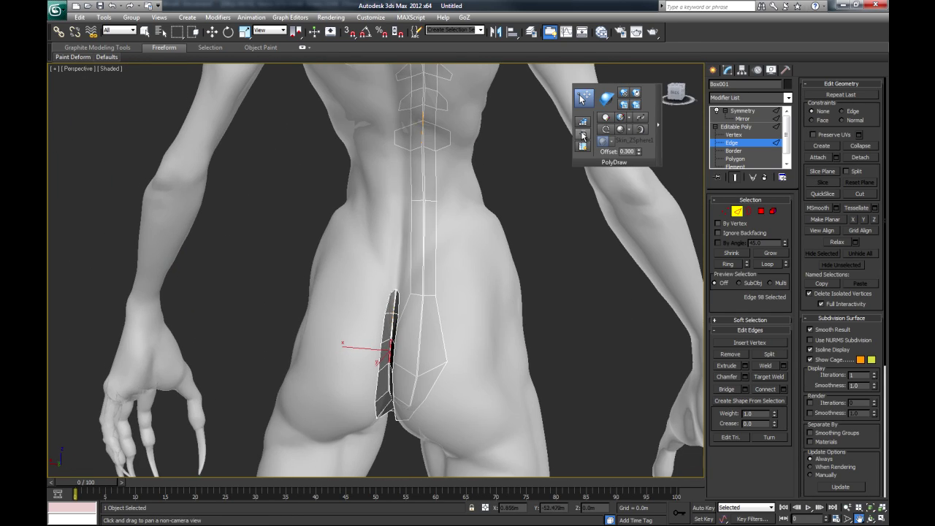
middle_click_drag(341, 260, 291, 297, "alt")
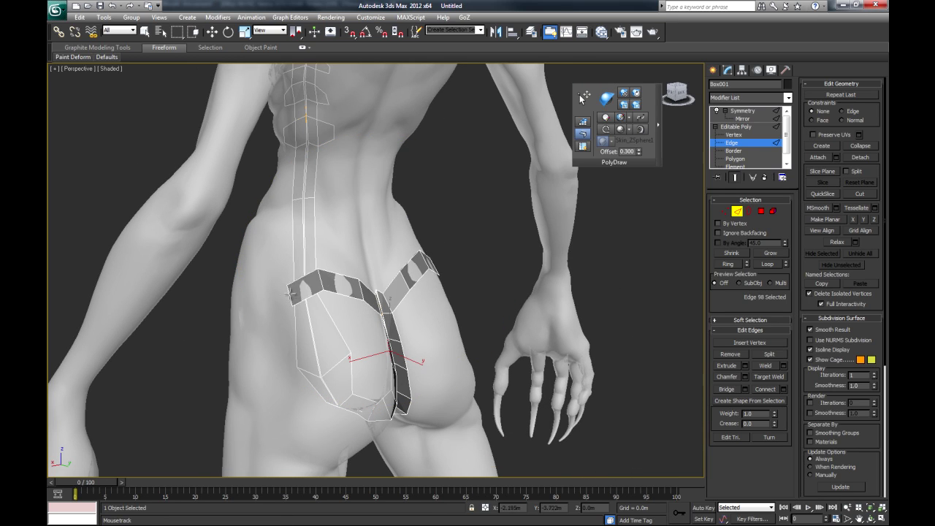
- Reposition the vertices at both ends of the upper buttock strip with the Drag tool
left_click(582, 97)
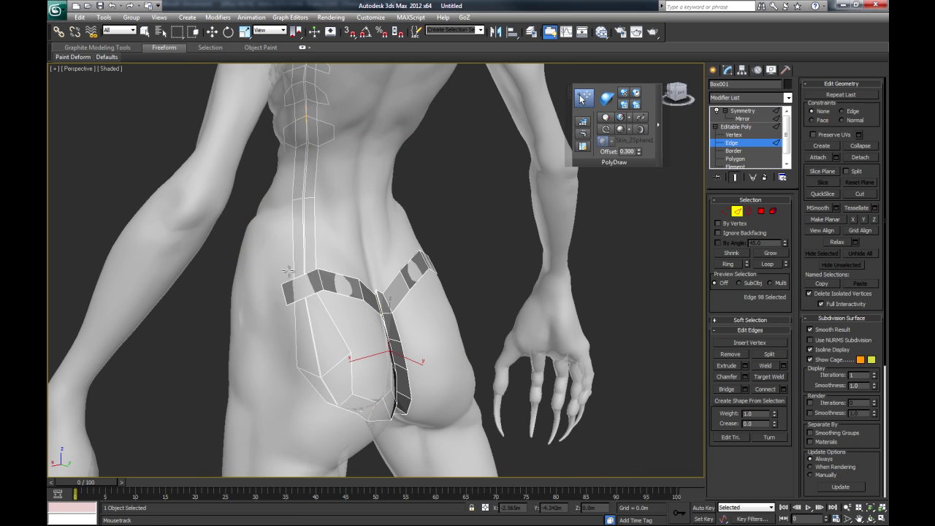
left_click(373, 285)
middle_click_drag(443, 321, 369, 309, "alt")
scroll(369, 309, "up", 3)
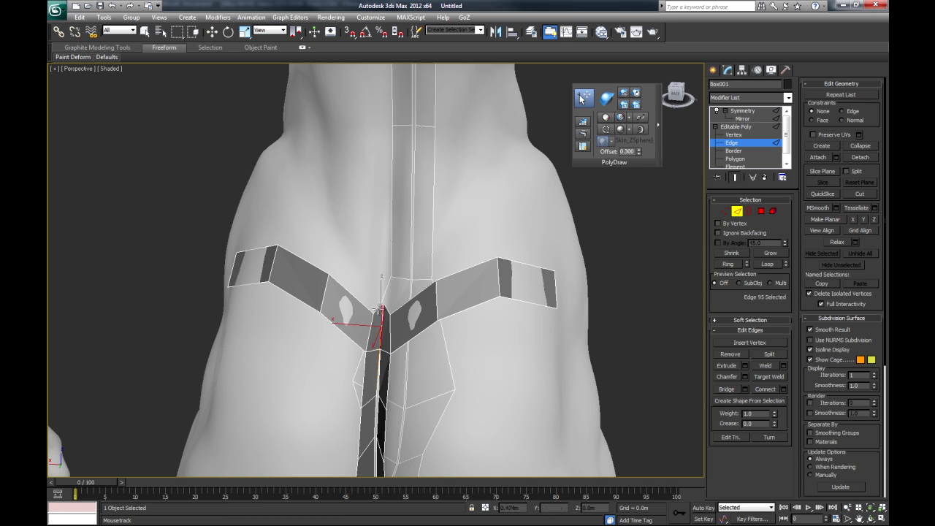
scroll(351, 292, "down", 5)
scroll(343, 285, "up", 4)
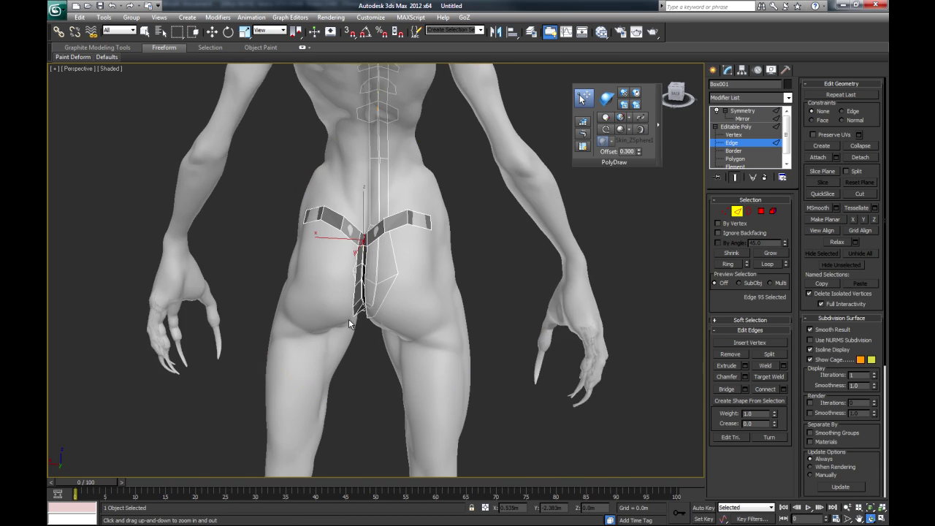
- Extend a second strip of quads from the rear midline across the middle of the buttock toward the hip
middle_click_drag(342, 282, 260, 290, "alt")
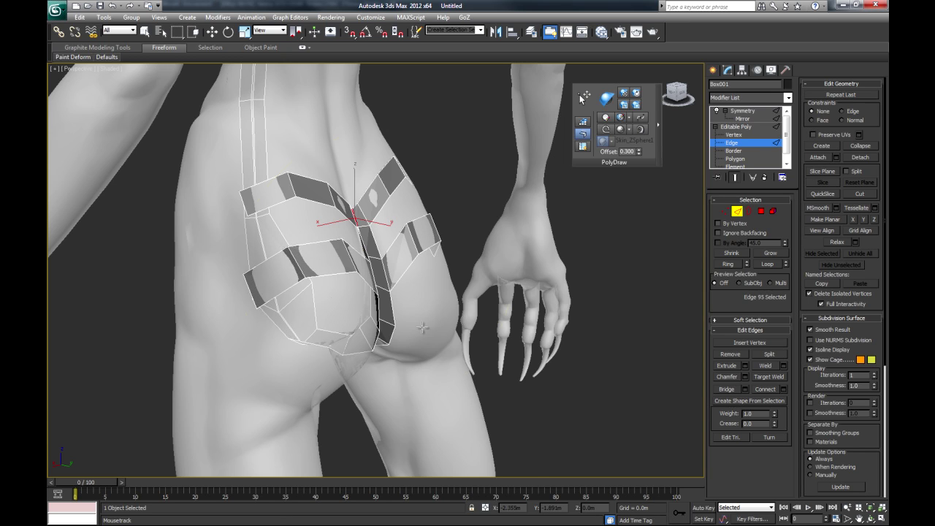
middle_click_drag(422, 328, 365, 207, "alt")
scroll(365, 208, "up", 3)
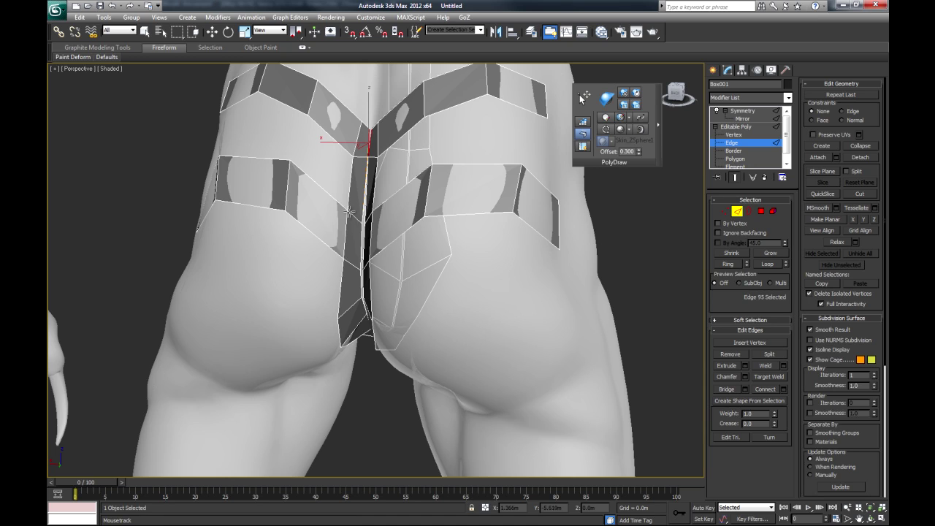
- Extend a third strip of quads from the base of the rear midline strip along the lower buttock
scroll(388, 328, "down", 3)
middle_click_drag(381, 334, 353, 342, "alt")
left_click_drag(400, 137, 389, 137)
key("ctrl+z")
left_click(584, 137)
left_click_drag(393, 266, 314, 269)
middle_click_drag(380, 307, 428, 301, "alt")
mouse_move(378, 286)
left_mouse_down("shift")
mouse_move(318, 282)
mouse_move(373, 300)
left_mouse_up("shift")
scroll(439, 268, "down", 5)
- Connect the long edges of the middle chest strip's inner quad and adjust the surrounding vertices
middle_click_drag(439, 268, 470, 359, "alt")
scroll(438, 336, "up", 8)
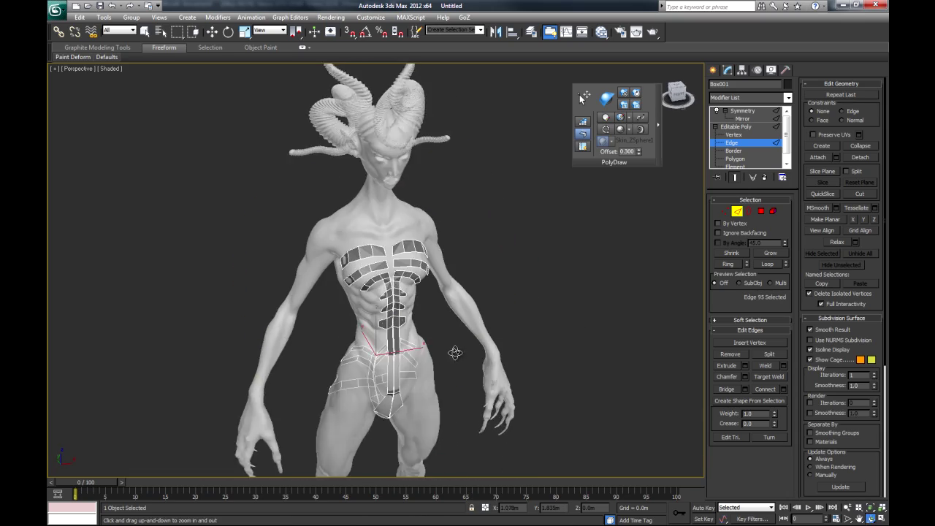
middle_click_drag(422, 325, 460, 230, "alt")
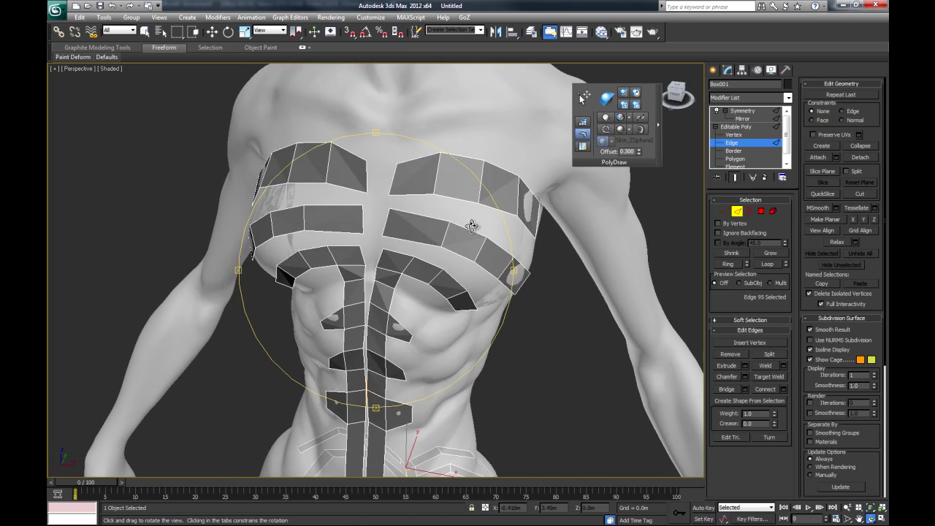
right_click(426, 218)
left_click(424, 255)
left_click(585, 96)
left_click(441, 196)
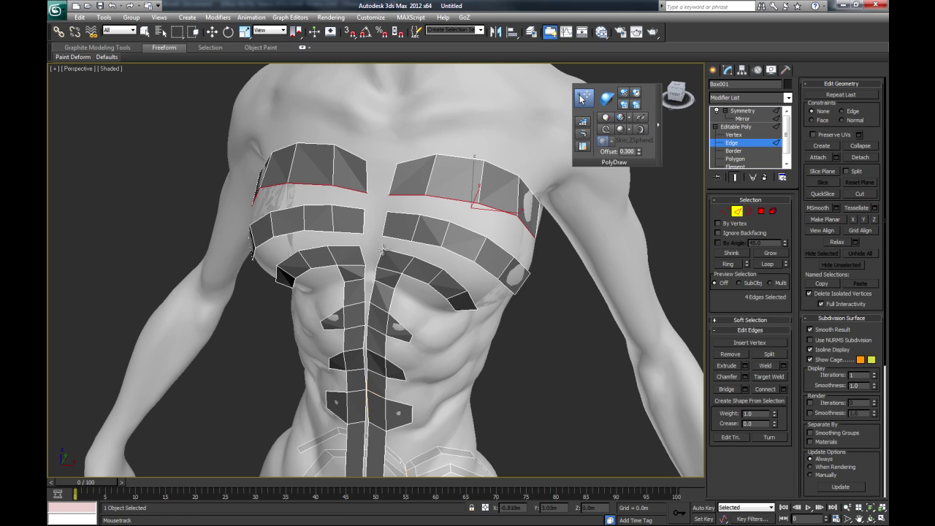
- Fill the gap between the inner ends of the upper and middle chest strips with a quad using the Extend tool
left_click(581, 139)
key("w")
left_click(409, 199)
left_click(582, 135)
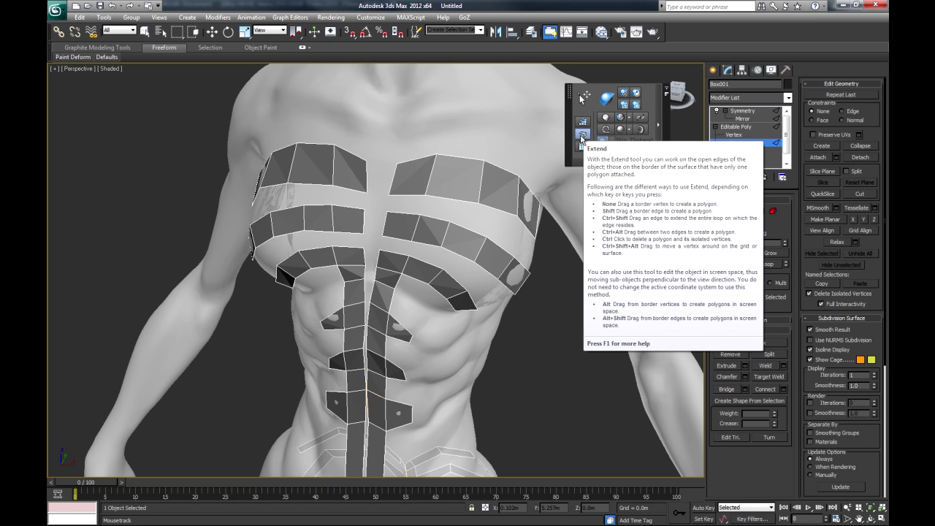
left_click(402, 217)
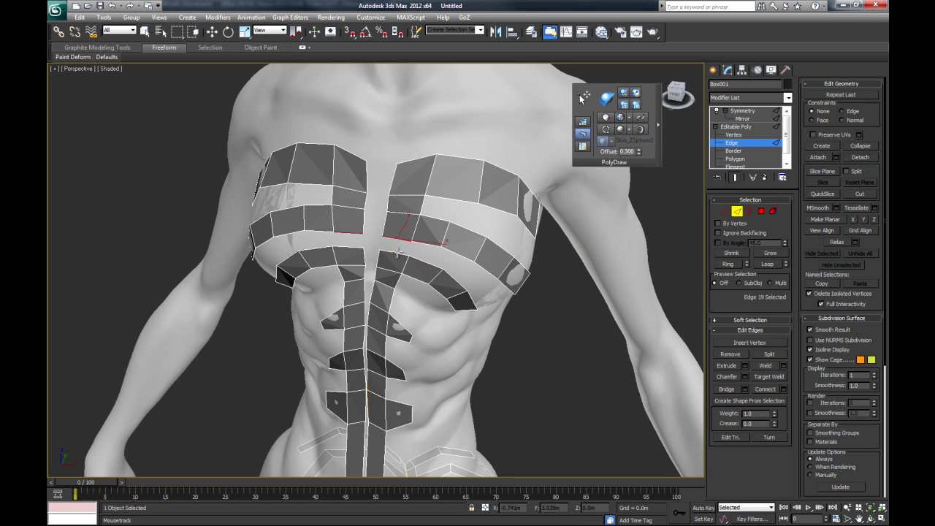
- Subdivide the two long midline quads on the lower abdomen by connecting their opposite long edges
middle_click_drag(397, 252, 353, 272, "alt")
scroll(353, 285, "down", 5)
middle_click_drag(365, 304, 567, 198, "alt")
scroll(453, 300, "up", 5)
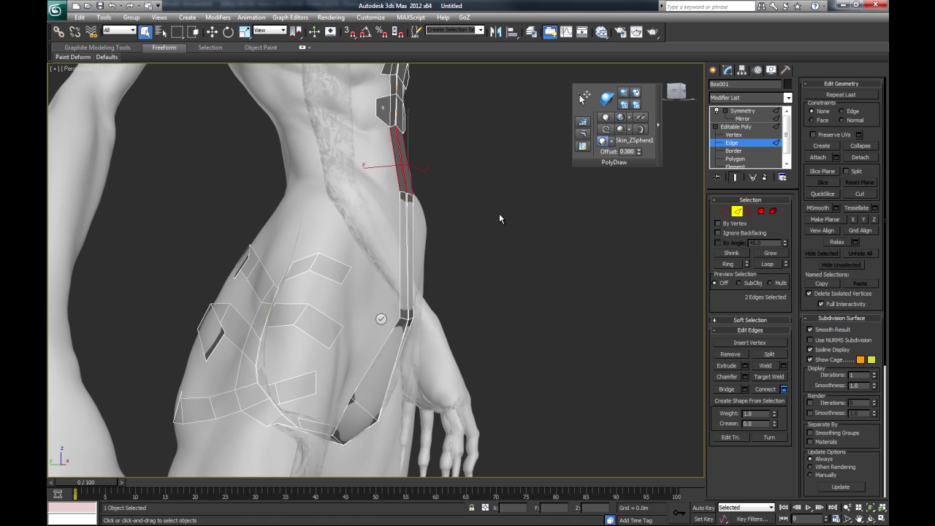
left_click(381, 320)
middle_click_drag(436, 307, 434, 250, "alt")
left_click_drag(436, 251, 396, 262)
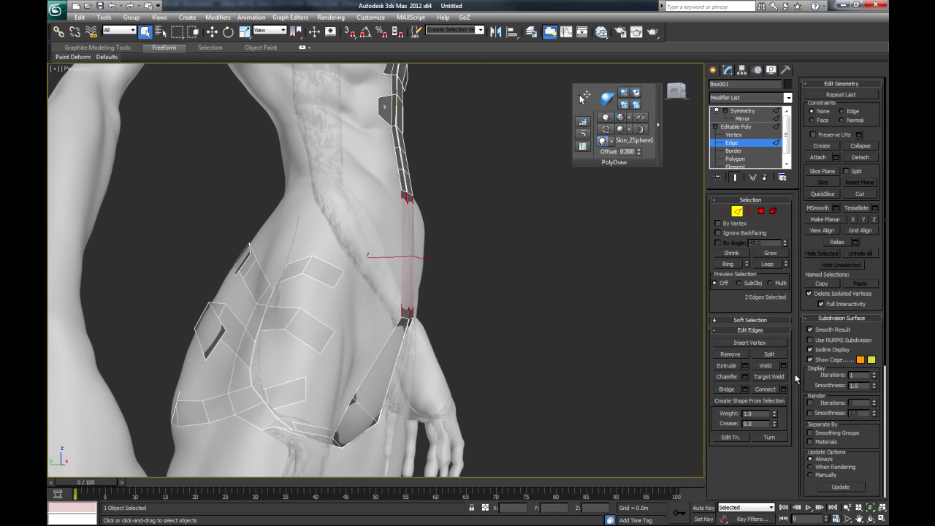
left_click(785, 393)
left_click(382, 319)
- Subdivide the tapering midline quad above the crotch by connecting its two opposite long edges
middle_click_drag(441, 329, 414, 343, "alt")
left_click(413, 343)
middle_click_drag(474, 329, 391, 354, "alt")
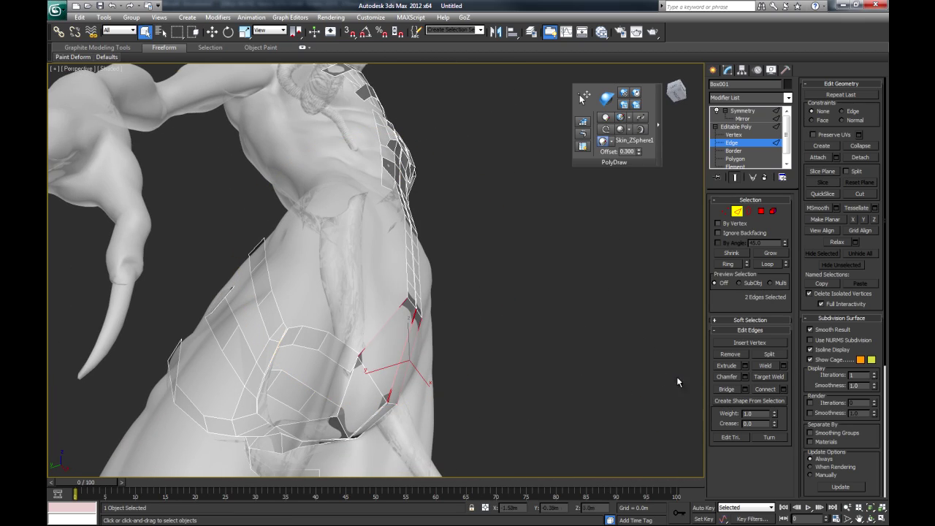
left_click(784, 390)
left_click(381, 320)
- Select the midline strip's outer edge loop and adjust the strip over the abdomen and crotch with the PolyDraw Drag tool
middle_click_drag(381, 320, 435, 259, "alt")
double_click(378, 289)
double_click(393, 292)
mouse_move(394, 296)
middle_mouse_down("alt")
mouse_move(564, 317)
mouse_move(351, 320)
mouse_move(395, 314)
middle_mouse_up("alt")
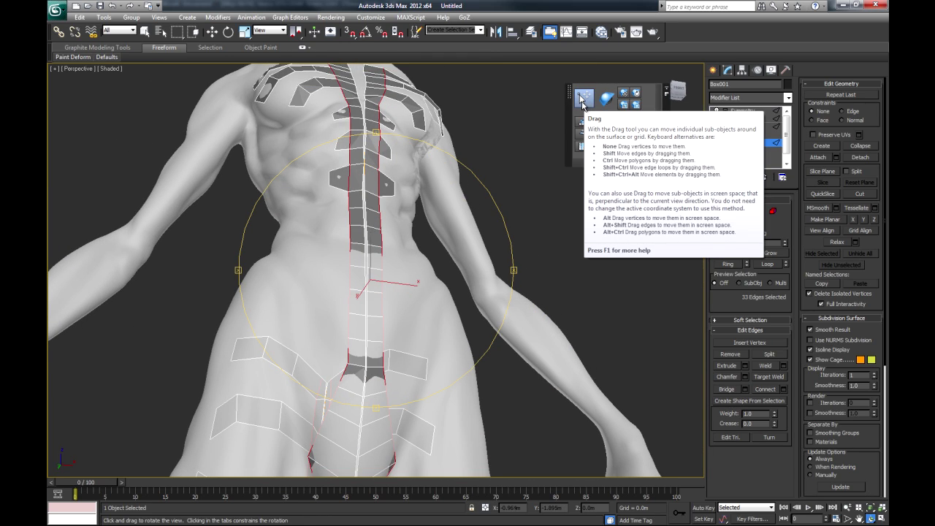
left_click(582, 103)
middle_click_drag(492, 291, 469, 290, "alt")
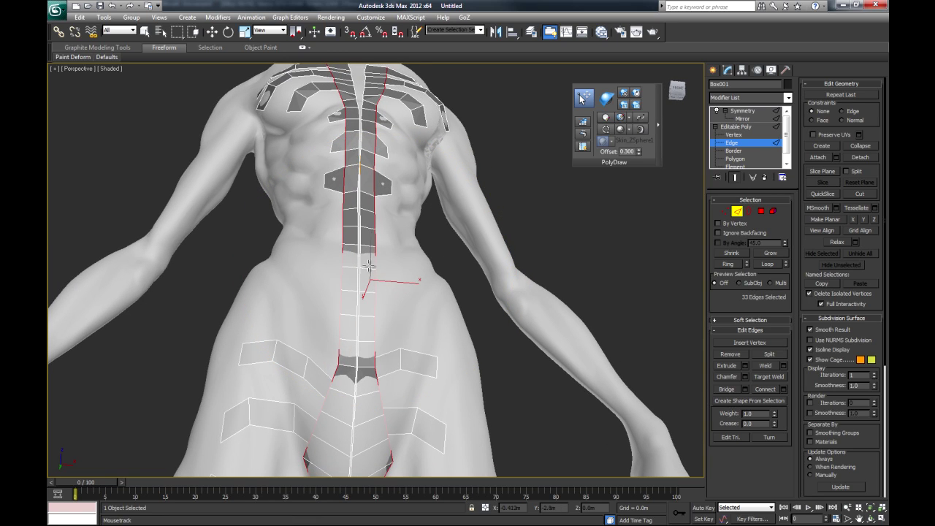
left_click_drag(370, 310, 374, 307)
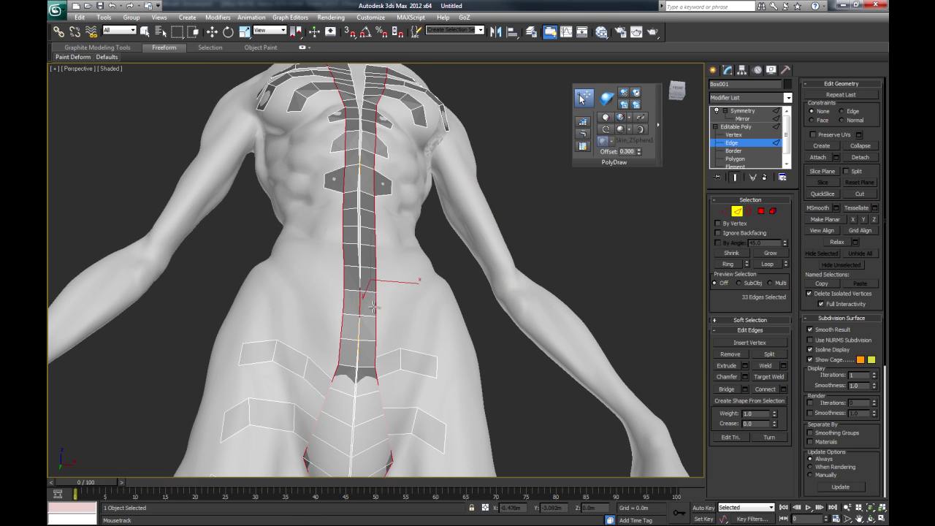
left_click_drag(375, 385, 385, 416)
left_click_drag(388, 460, 391, 458)
- Subdivide the two long midline quads between the buttocks by connecting their opposite long edges with one segment
middle_click_drag(405, 360, 383, 213, "alt")
left_click(344, 199)
left_click(385, 196, "ctrl")
middle_click_drag(468, 260, 429, 292, "alt")
left_click(783, 389)
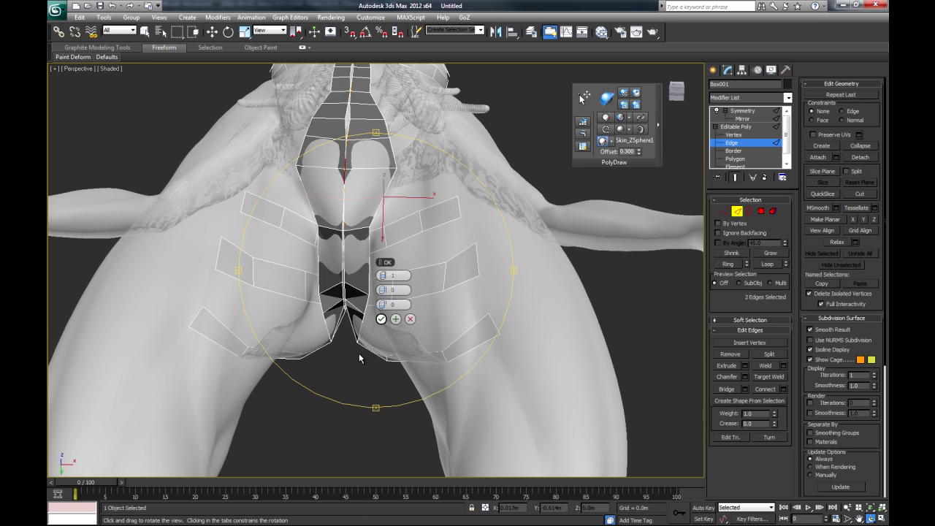
left_click(382, 319)
left_click(370, 261)
left_click(343, 261, "ctrl")
right_click(471, 255)
left_click(438, 305)
- Adjust the midline vertices and the inner ends of the buttock strips with the Drag tool
middle_click_drag(438, 305, 400, 317, "alt")
left_click(584, 98)
left_click(348, 214)
left_click(400, 214)
left_click(346, 250)
left_click(344, 284)
left_click(371, 278)
left_click(368, 311)
right_click(398, 346)
- Examine the retopology strips around the back, hips and front of the torso
middle_click_drag(399, 346, 439, 364, "alt")
scroll(438, 363, "down", 5)
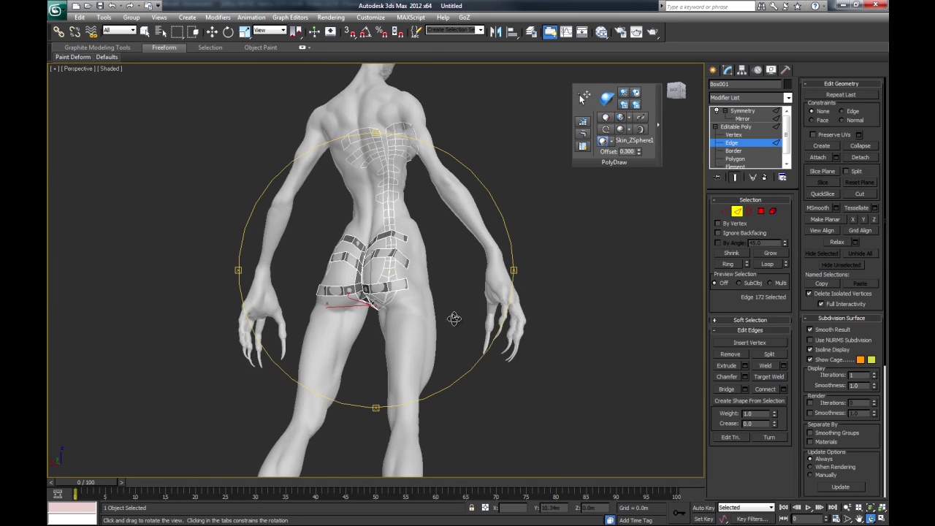
left_click_drag(454, 317, 415, 334)
left_click_drag(357, 348, 391, 351)
middle_click_drag(429, 309, 433, 339)
left_click_drag(433, 339, 459, 322)
middle_click_drag(459, 323, 436, 340, "alt")
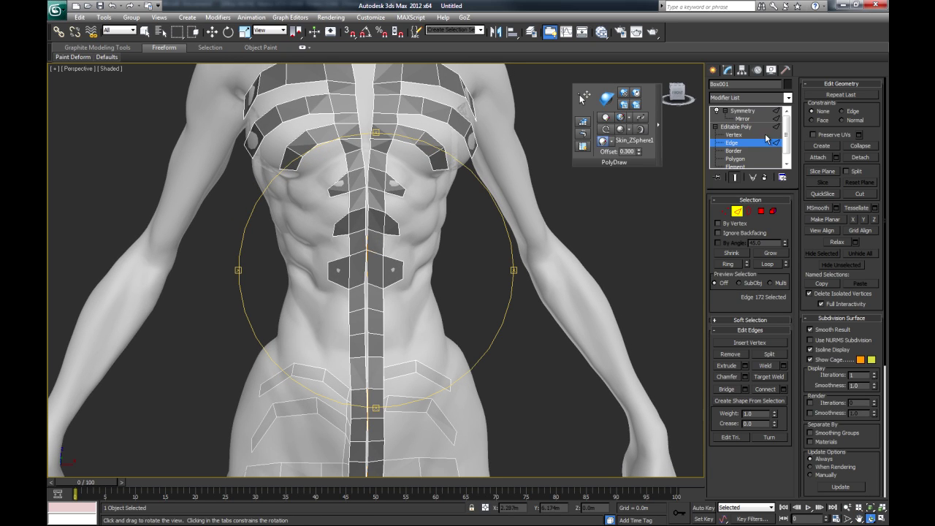
- Hide the Symmetry result, flatten the open midline edges along X and set their X position to 0 m
left_click(718, 110)
middle_click_drag(456, 314, 498, 318, "alt")
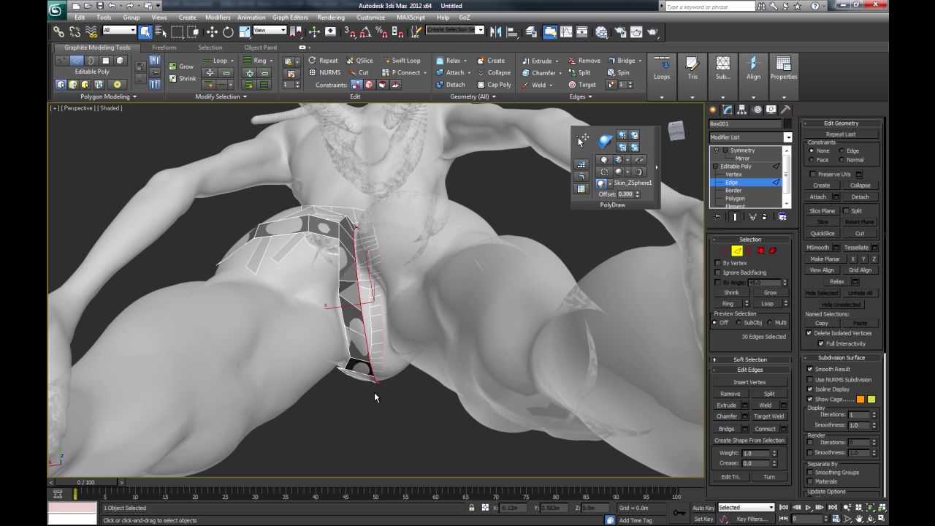
middle_click_drag(387, 375, 606, 295, "alt")
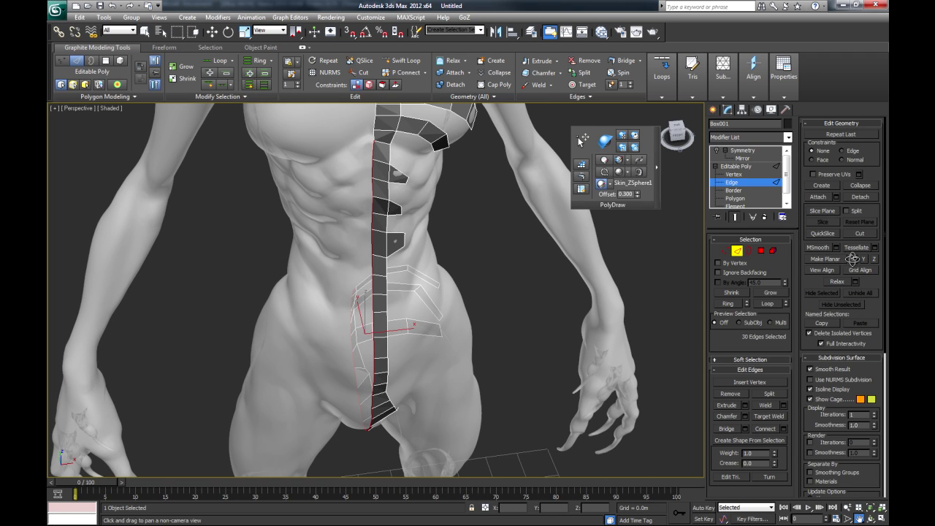
middle_click_drag(458, 362, 464, 340, "alt")
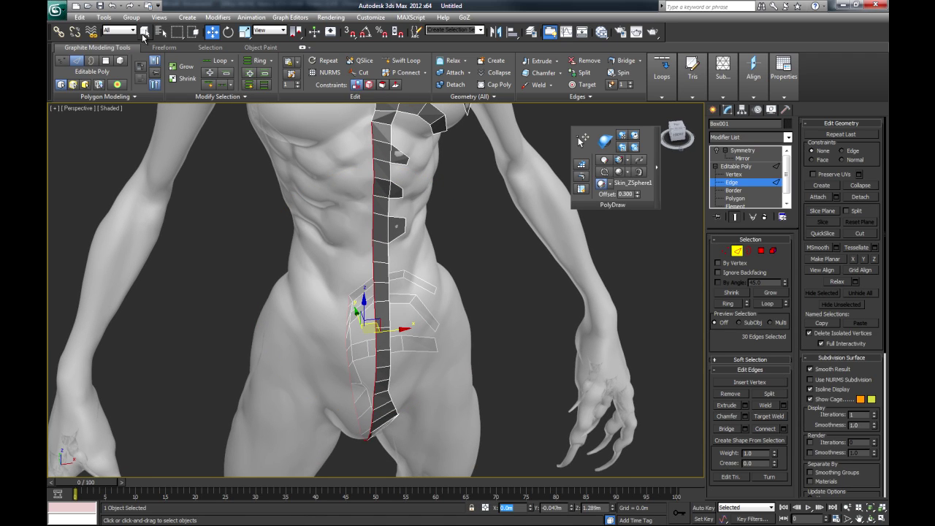
left_click(301, 47)
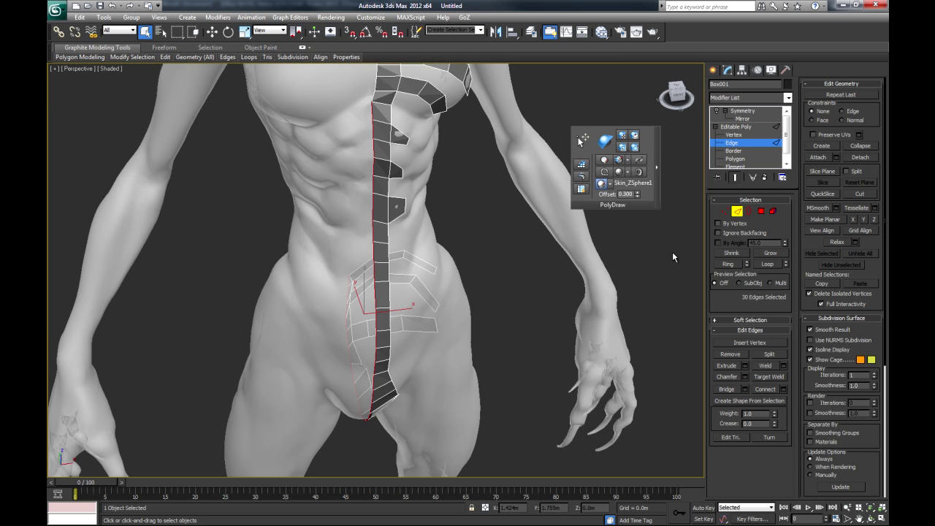
- Show the Symmetry result again and examine the mirrored strips along the chest, abdomen and hips at polygon level
left_click(717, 111)
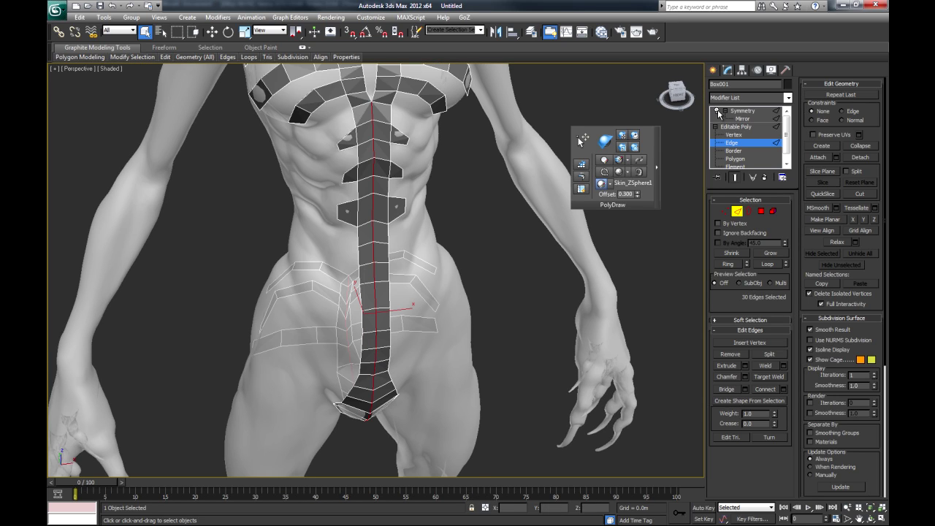
left_click_drag(392, 298, 433, 321)
mouse_move(433, 320)
middle_mouse_down("alt")
mouse_move(461, 282)
mouse_move(411, 336)
mouse_move(429, 270)
mouse_move(420, 317)
middle_mouse_up("alt")
left_click_drag(421, 317, 438, 292)
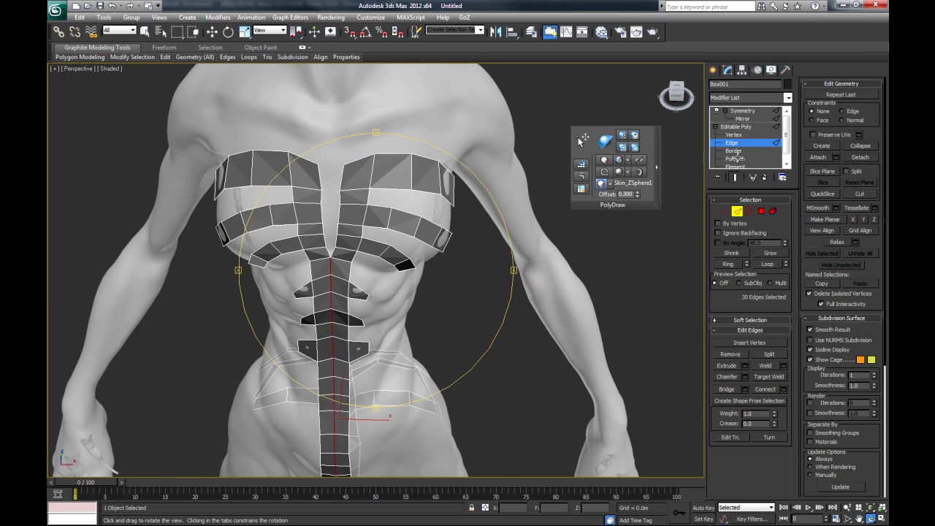
left_click(735, 158)
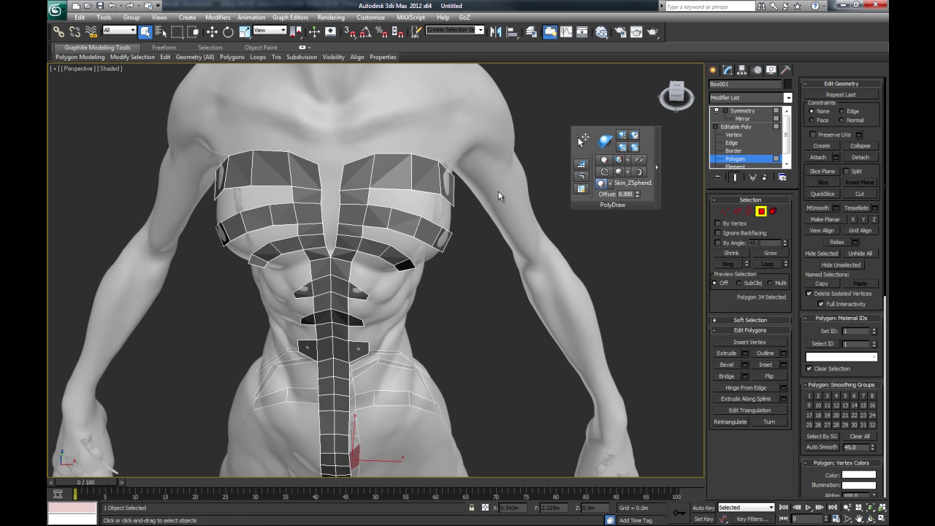
left_click_drag(461, 270, 434, 304)
mouse_move(434, 304)
middle_mouse_down("alt")
mouse_move(418, 297)
mouse_move(428, 290)
middle_mouse_up("alt")
left_click_drag(428, 290, 433, 269)
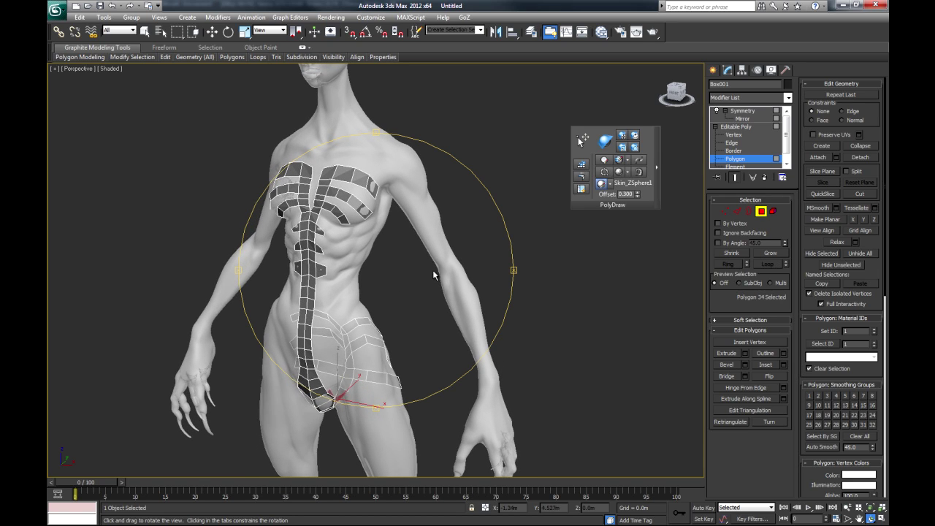
- Delete the Symmetry modifier from the half mesh and add a Shell modifier in its place
right_click(744, 115)
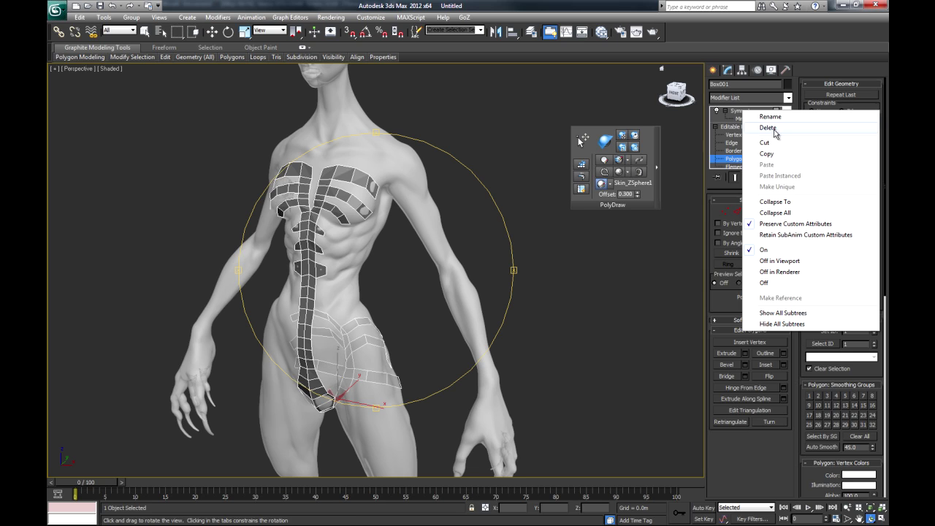
left_click(773, 128)
left_click(788, 98)
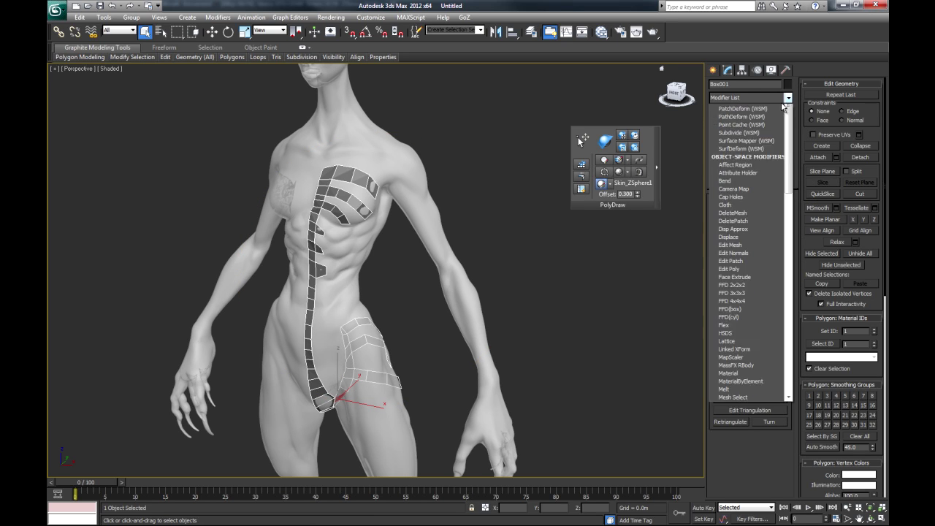
scroll(725, 292, "down", 15)
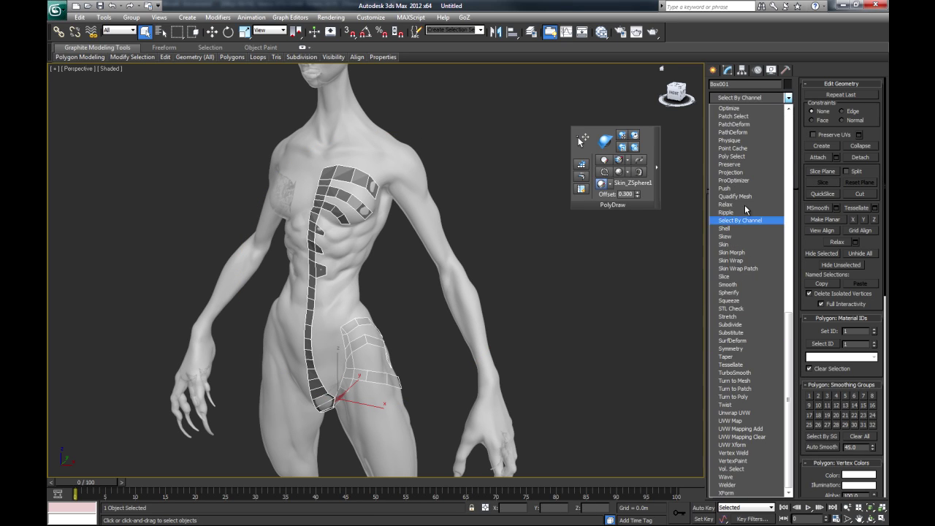
left_click(734, 230)
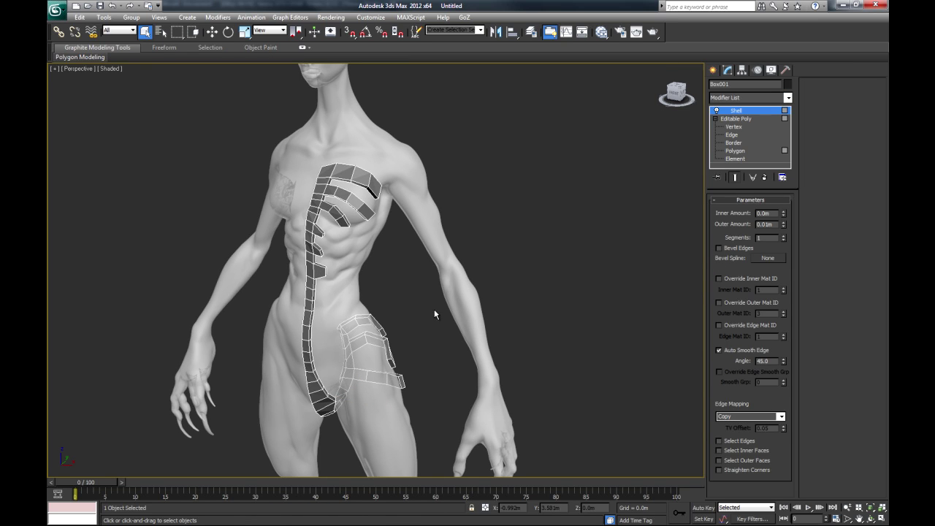
- Examine the thickness of the shelled half mesh from several sides of the body
left_click_drag(413, 306, 382, 314)
middle_click_drag(382, 314, 446, 317, "alt")
key("ctrl+r")
left_click_drag(446, 316, 406, 331)
middle_click_drag(405, 332, 419, 292)
scroll(420, 292, "down", 3)
left_click_drag(403, 299, 453, 307)
key("alt+z")
- Collapse the Shell modifier into the mesh and convert the result to Editable Poly
right_click(740, 112)
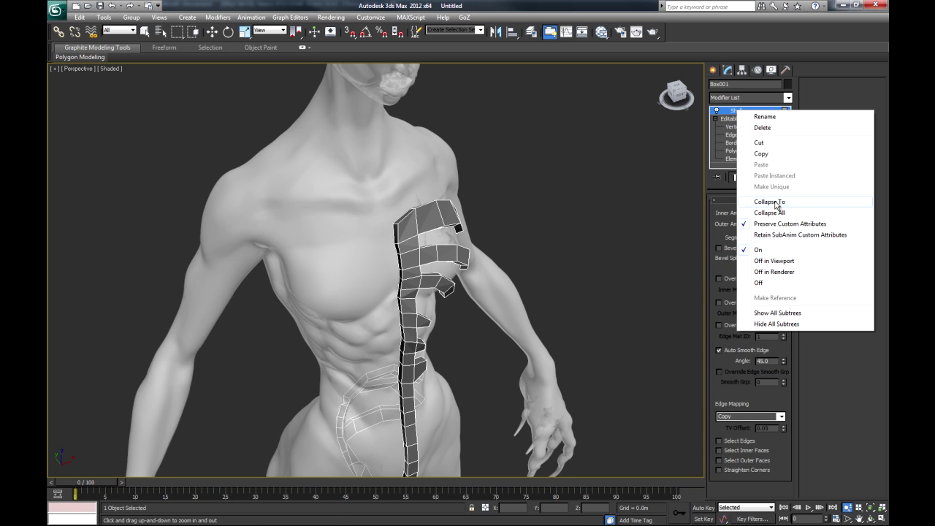
left_click(770, 202)
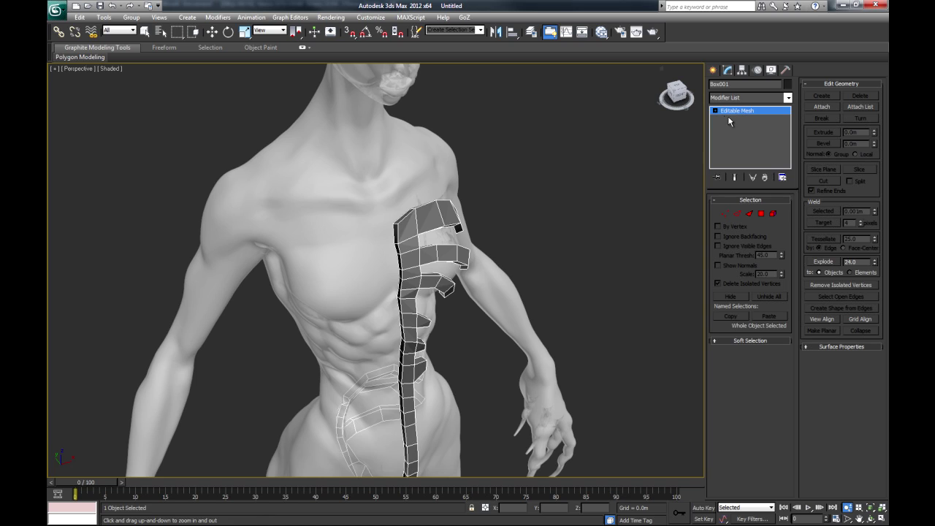
right_click(541, 218)
mouse_move(589, 313)
left_click(652, 319)
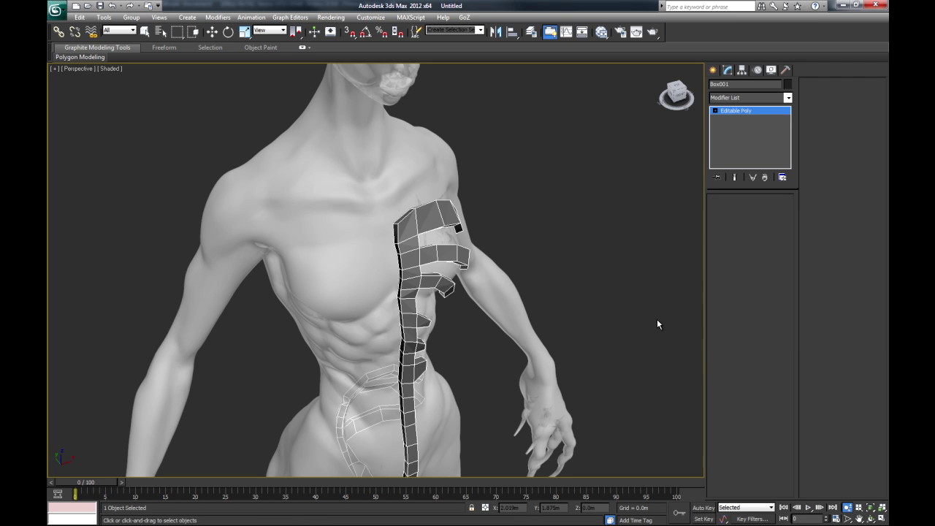
- Select the shell's side polygons along the midline from the upper chest to the lower back with StepLoop
middle_click_drag(465, 278, 400, 130, "alt")
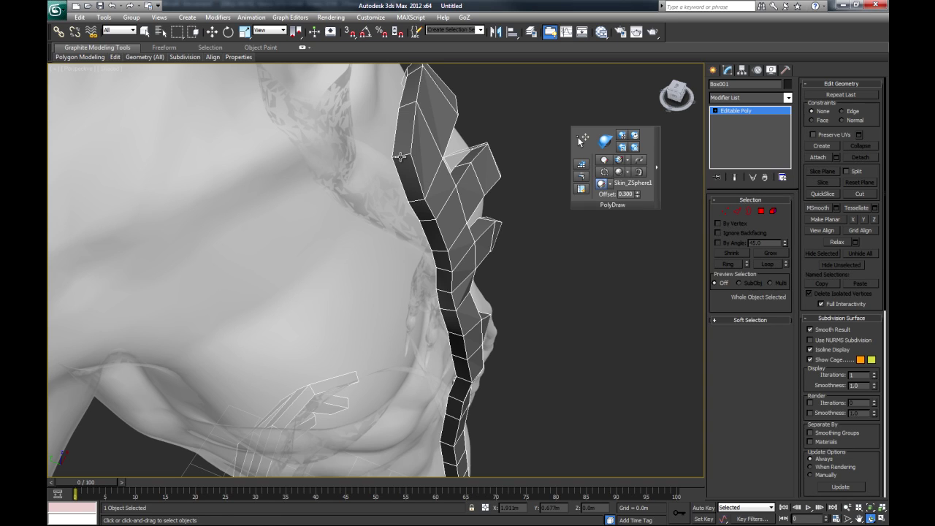
key("q")
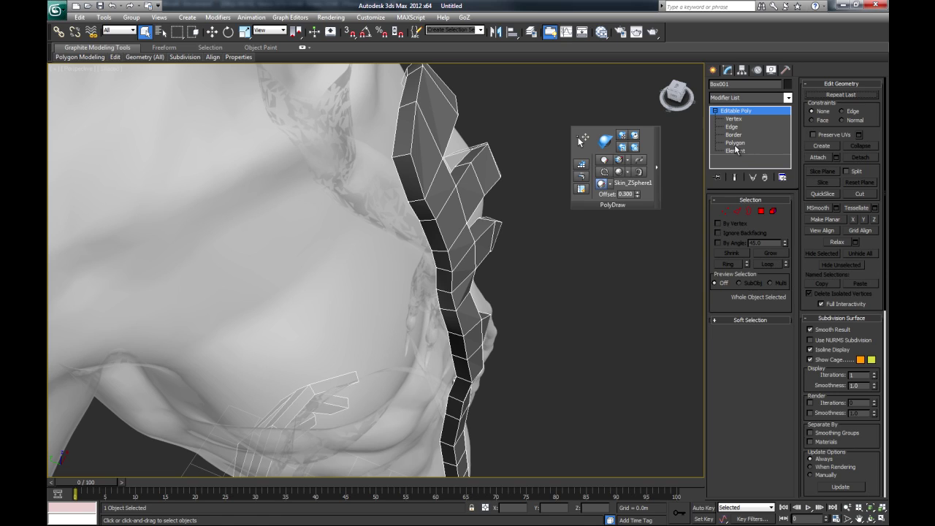
left_click(738, 144)
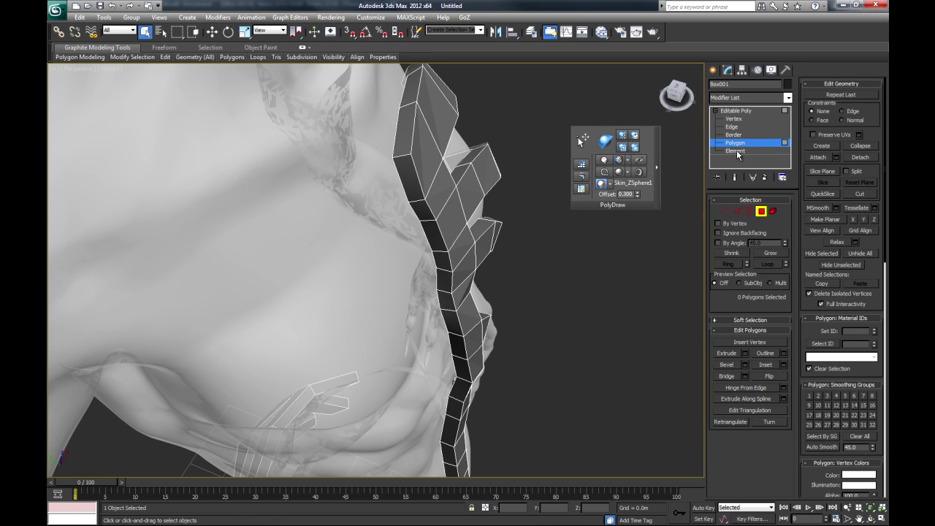
middle_click_drag(429, 347, 406, 250)
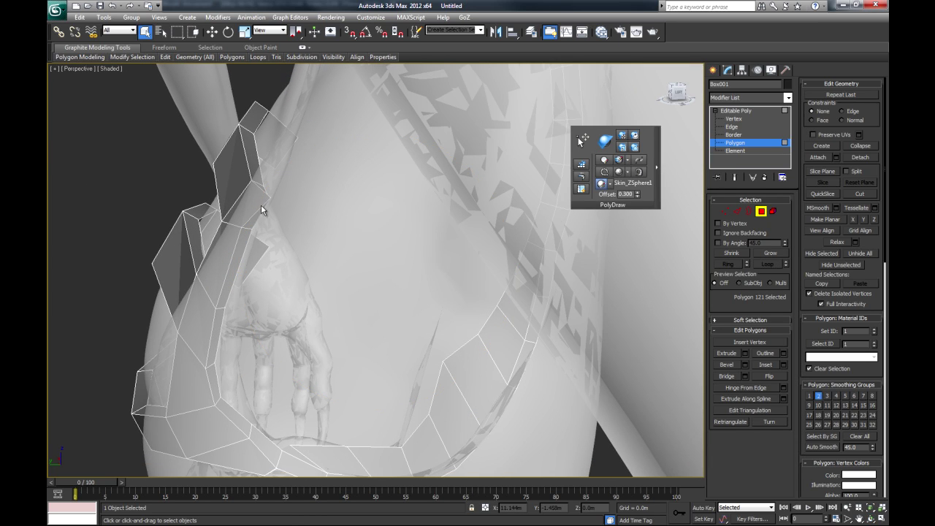
middle_click_drag(335, 248, 366, 255, "alt")
scroll(336, 252, "down", 8)
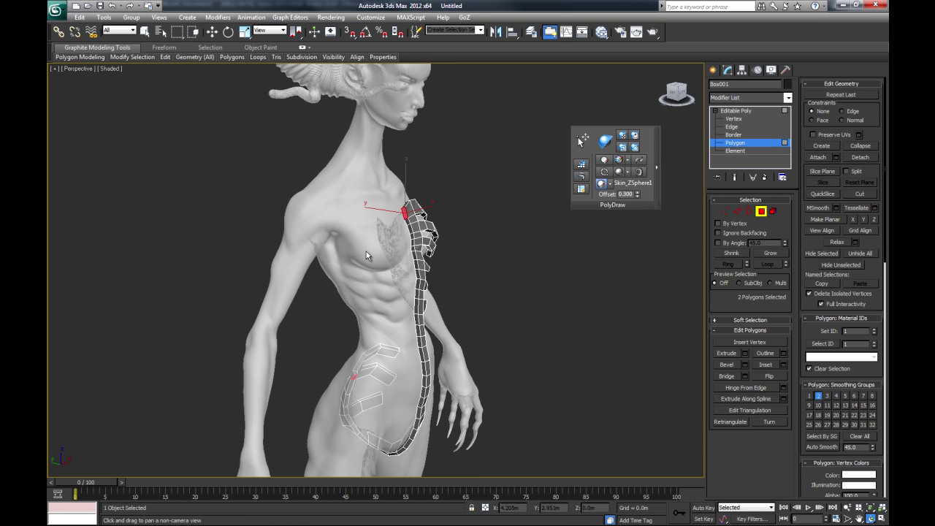
mouse_move(103, 55)
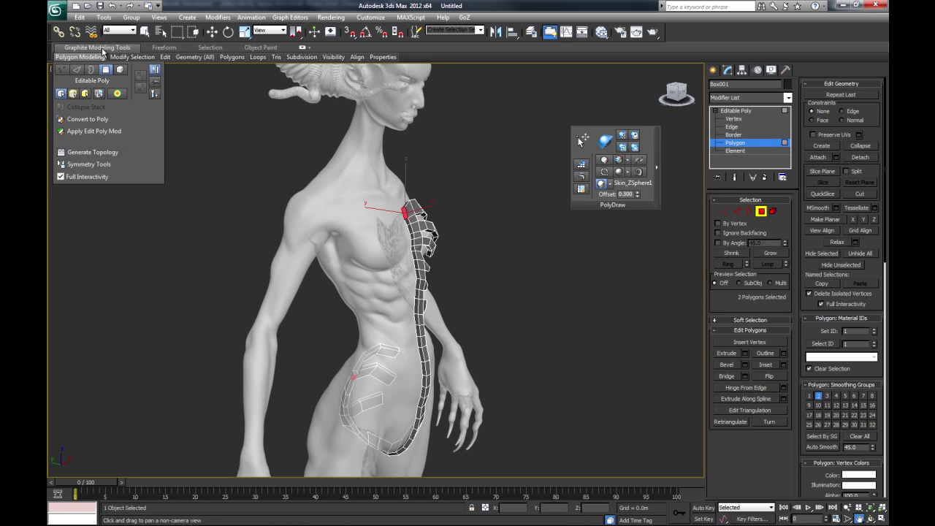
mouse_move(132, 56)
left_click(163, 172)
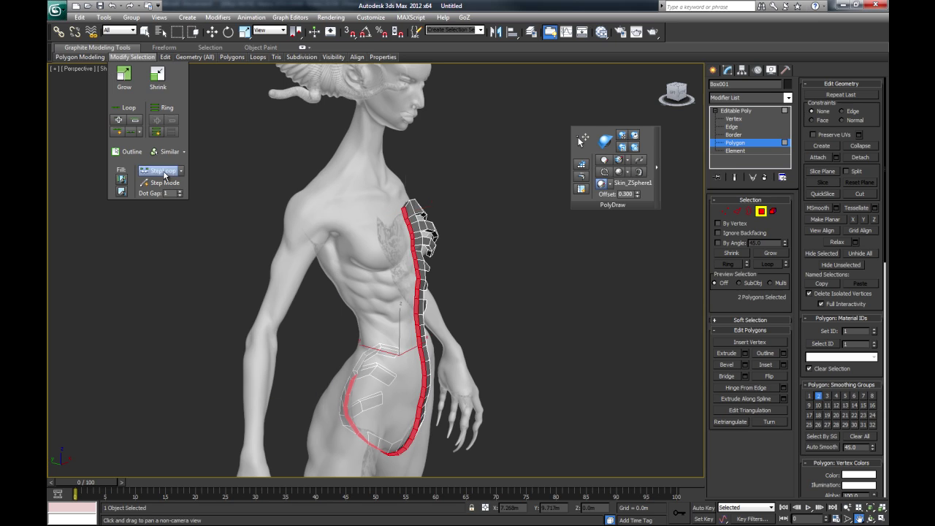
- Deselect the side polygons bordering the chest gap so only those on the symmetry plane stay selected
middle_click_drag(461, 337, 417, 340, "alt")
left_click_drag(423, 336, 472, 317)
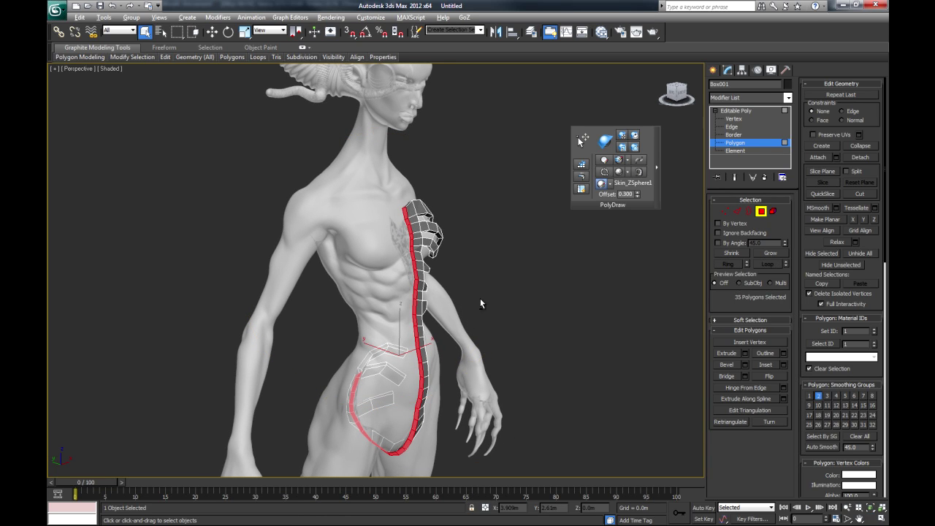
middle_click_drag(434, 299, 453, 284, "alt")
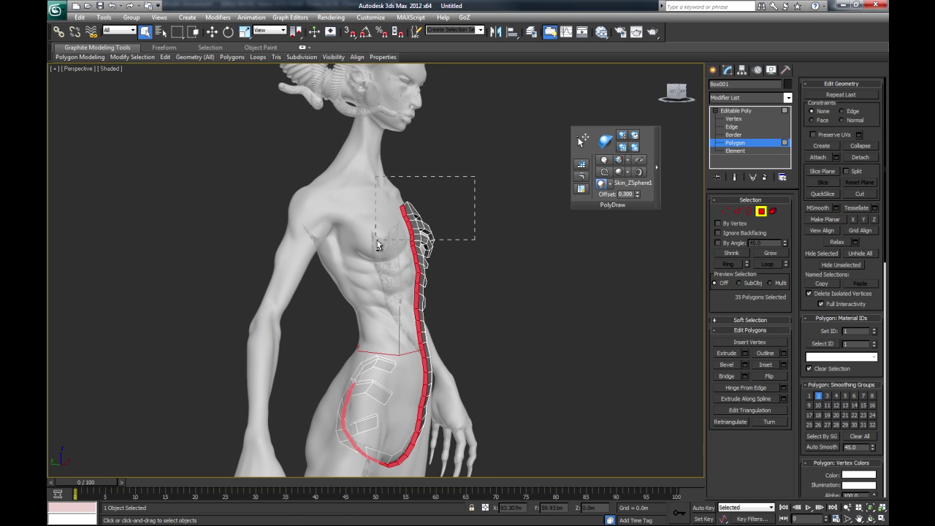
middle_click_drag(434, 304, 515, 194, "alt")
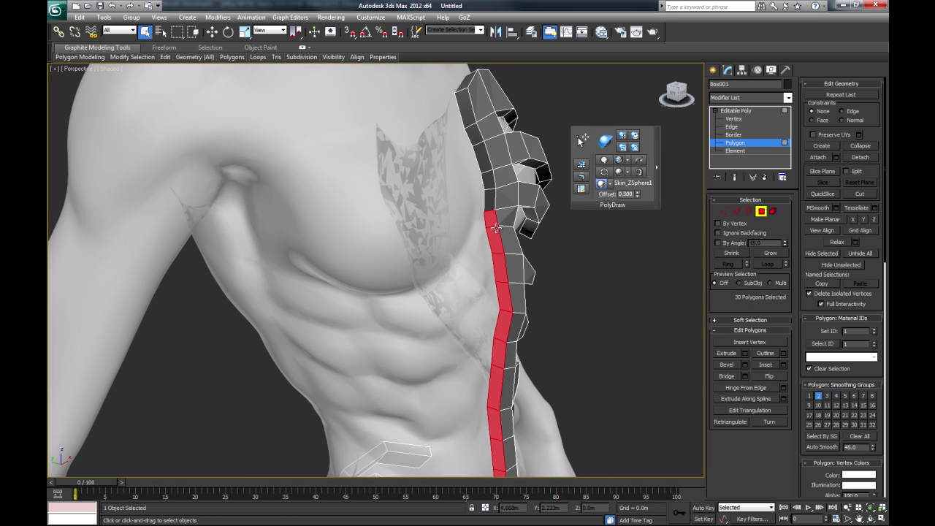
middle_click_drag(452, 301, 292, 291, "alt")
middle_click_drag(293, 291, 382, 328, "alt")
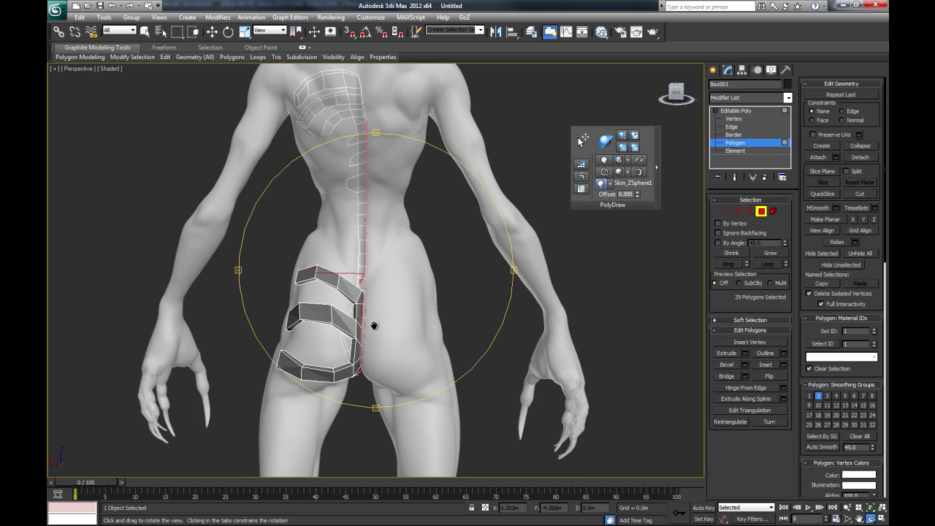
- Make the selected midline side polygons planar along X and set their X position to 0 m
scroll(393, 314, "up", 4)
scroll(355, 349, "up", 2)
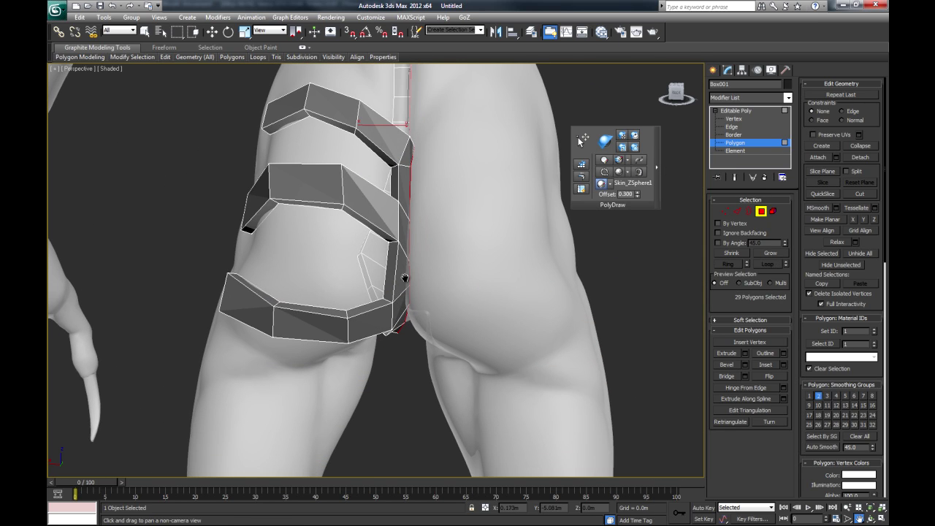
middle_click_drag(457, 306, 281, 301, "alt")
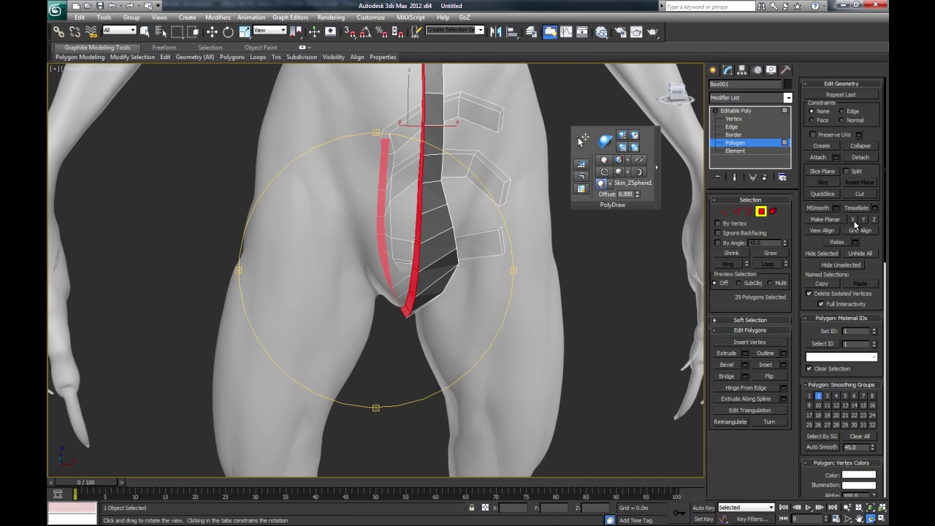
left_click(854, 219)
middle_click_drag(449, 346, 458, 348, "alt")
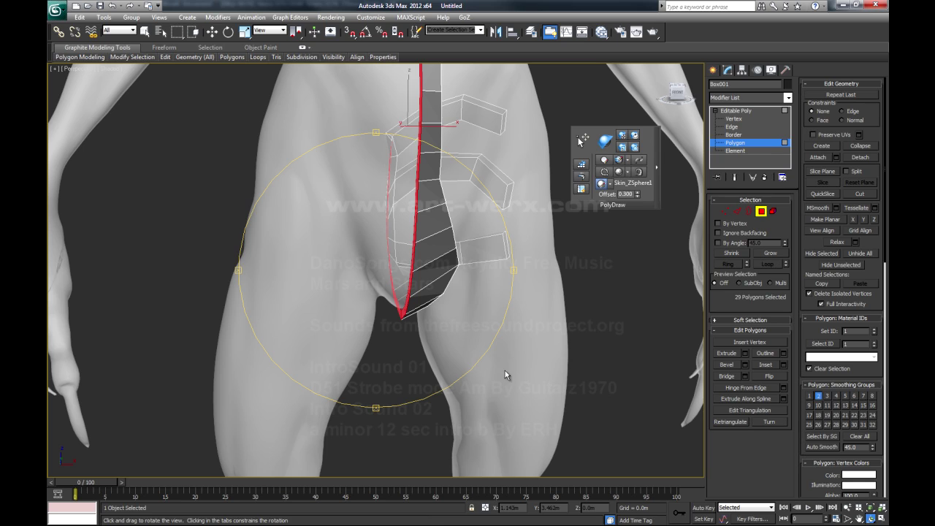
key("w")
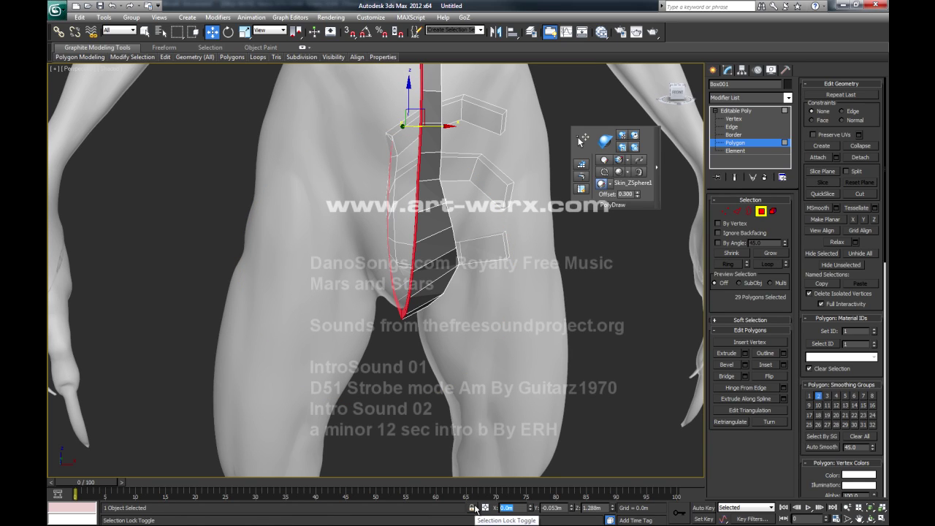
middle_click_drag(326, 276, 282, 276)
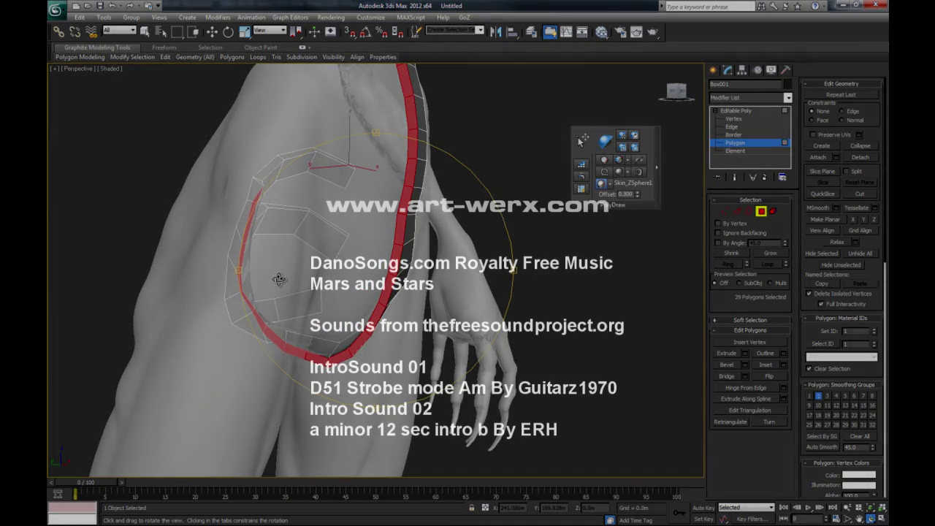